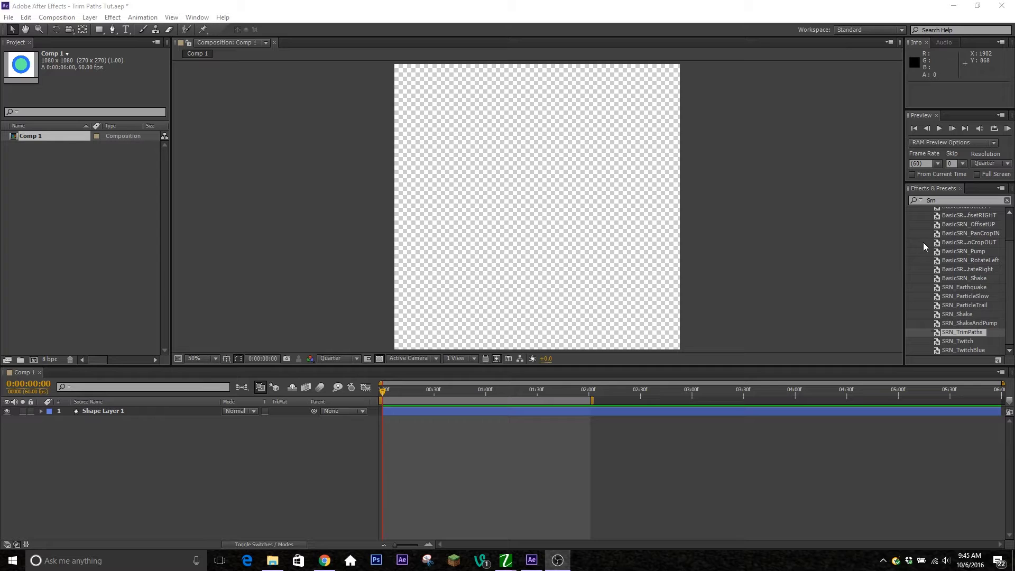
# - Preview the existing circle animation, then stop playback
pyautogui.click(1008, 131)
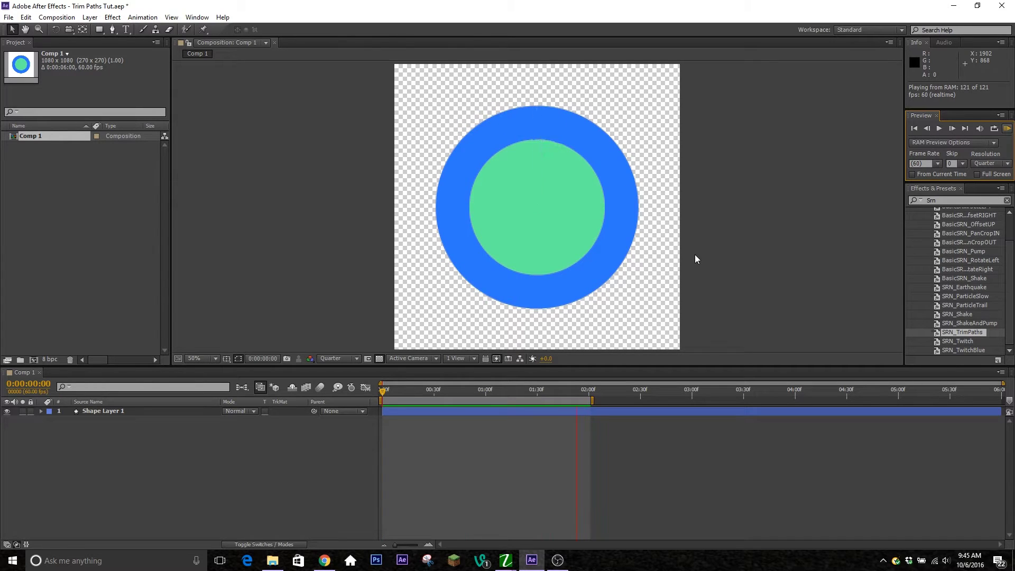
pyautogui.click(636, 458)
pyautogui.press('space')
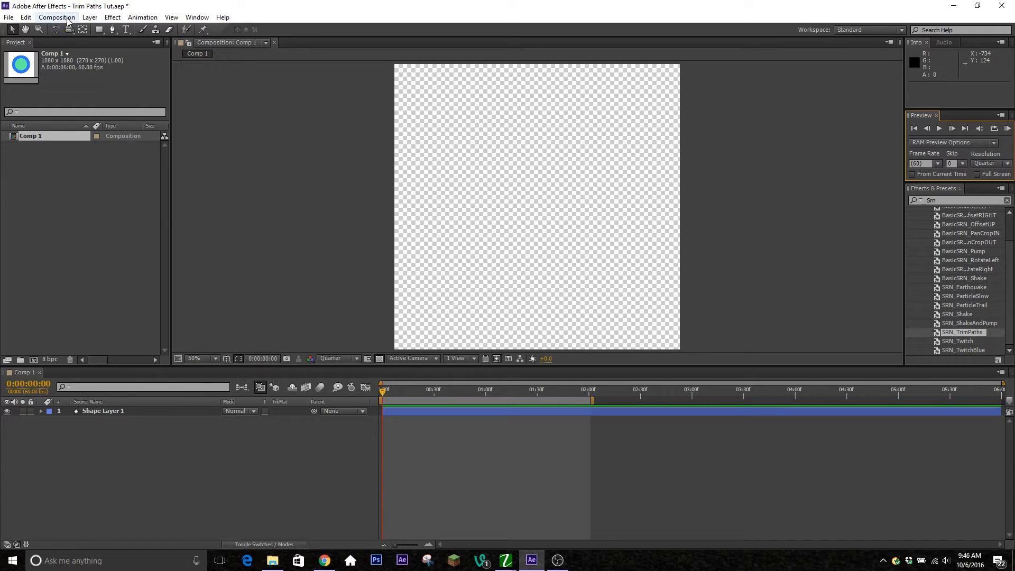
# - Create a new 1080×1080, 60 fps composition, Comp 2
pyautogui.click(57, 17)
pyautogui.click(73, 27)
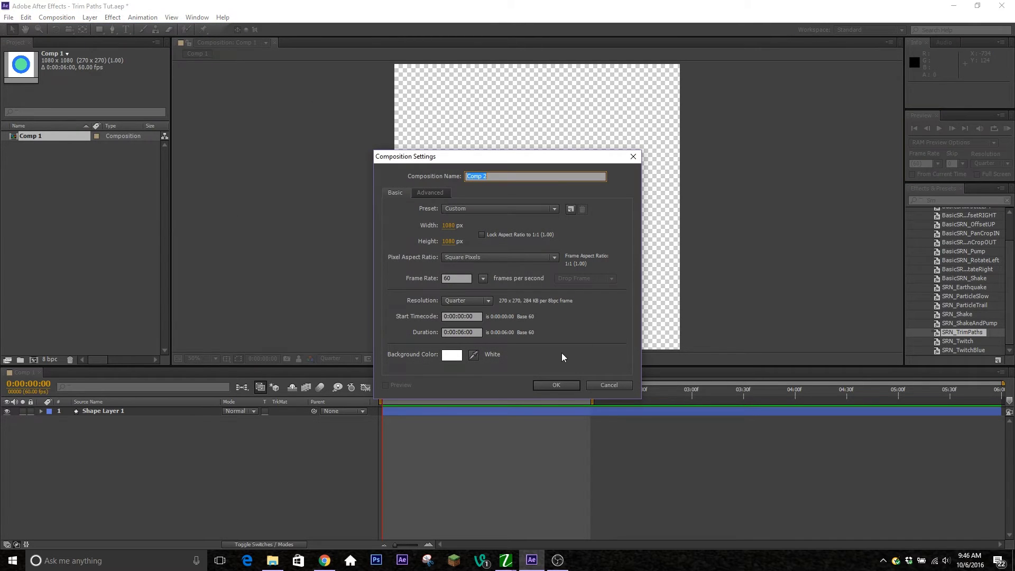
pyautogui.click(556, 385)
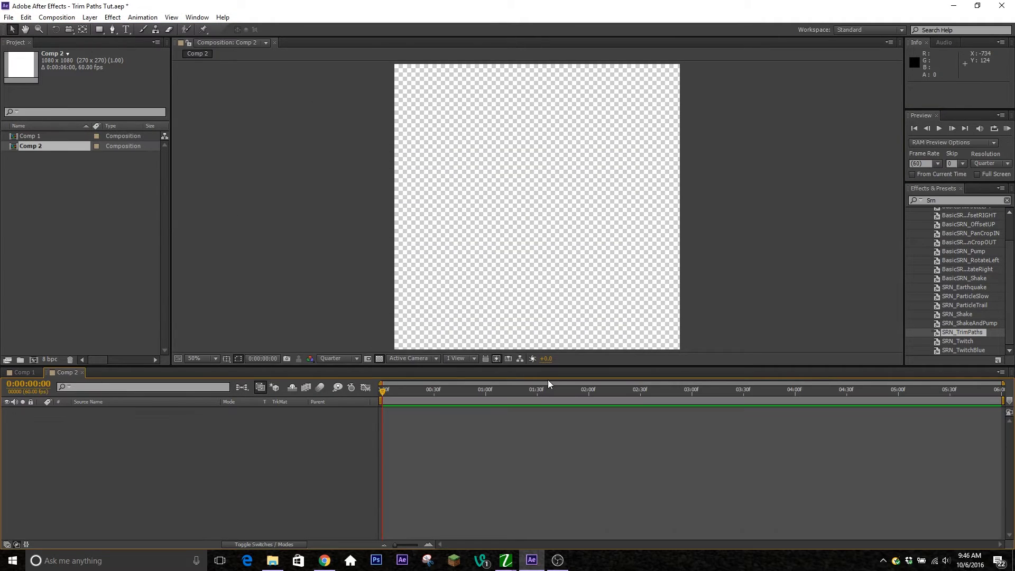
pyautogui.moveTo(379, 396); pyautogui.dragTo(467, 397)
# - Add an empty Shape Layer 1 to Comp 2, with the time back at the start
pyautogui.click(90, 17)
pyautogui.moveTo(132, 29)
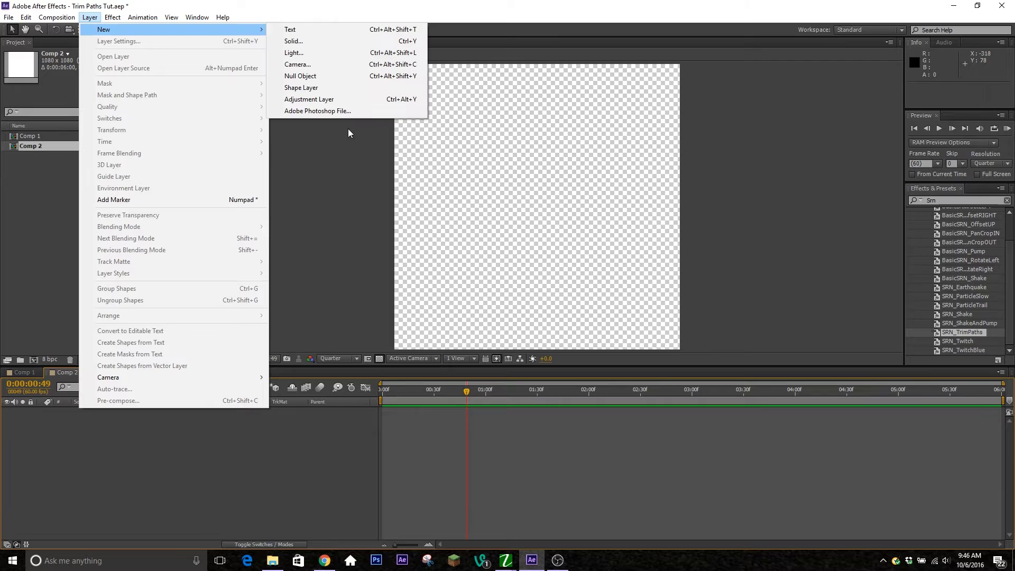
pyautogui.click(322, 89)
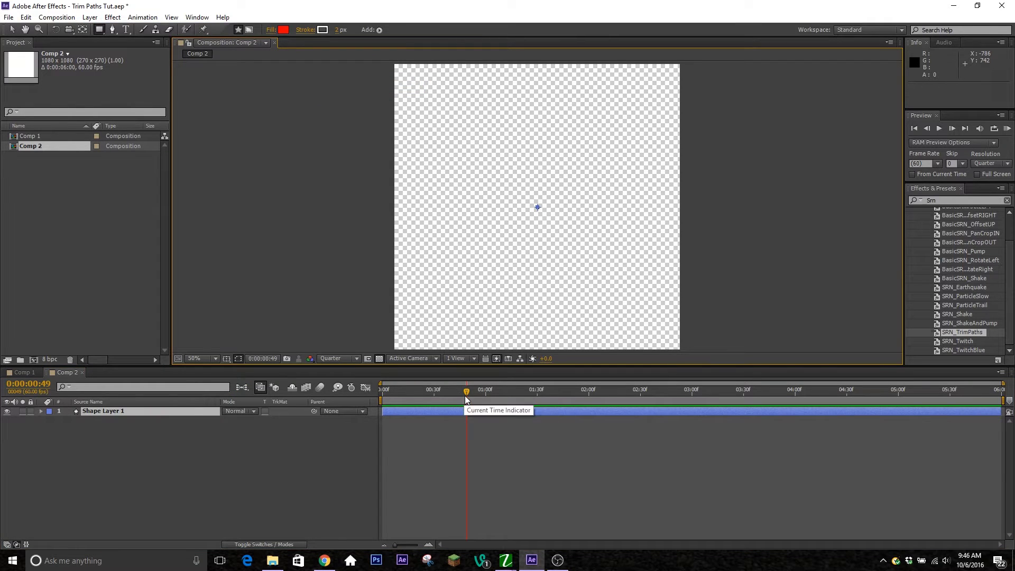
pyautogui.moveTo(465, 396); pyautogui.dragTo(367, 395)
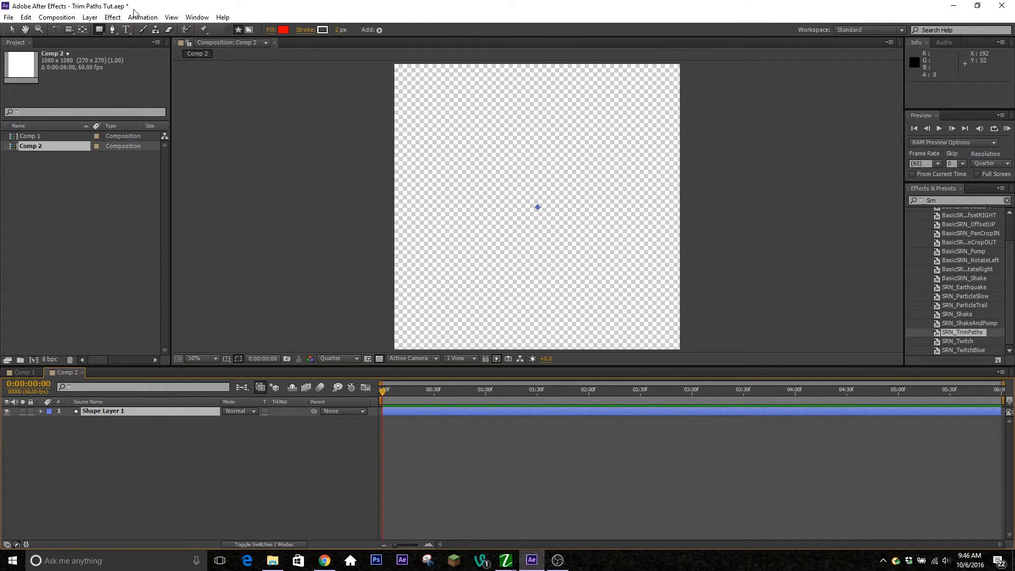
pyautogui.click(100, 31)
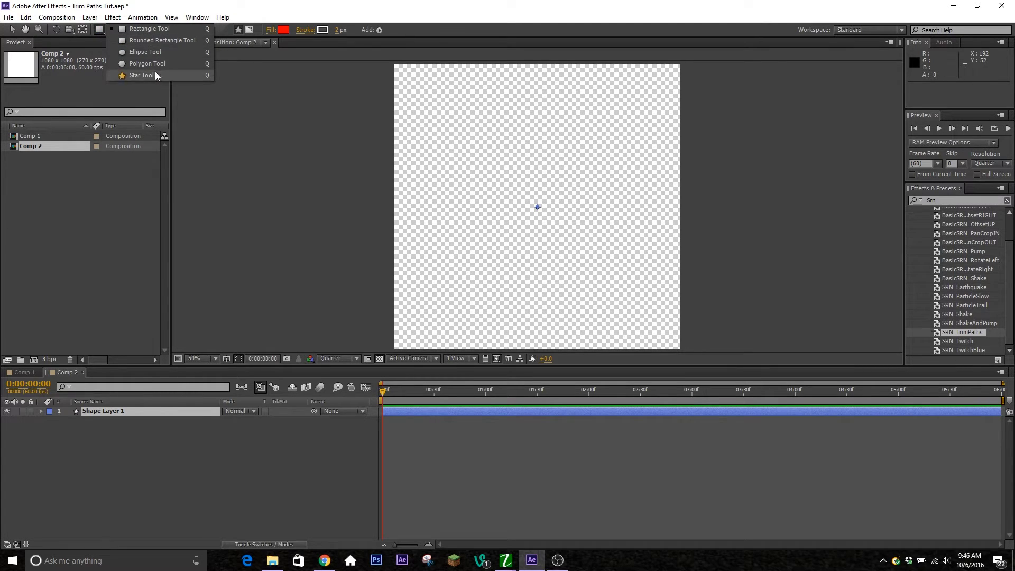
# - Draw a large circle, Ellipse 1, centred in Comp 2, and reveal its properties
pyautogui.click(155, 53)
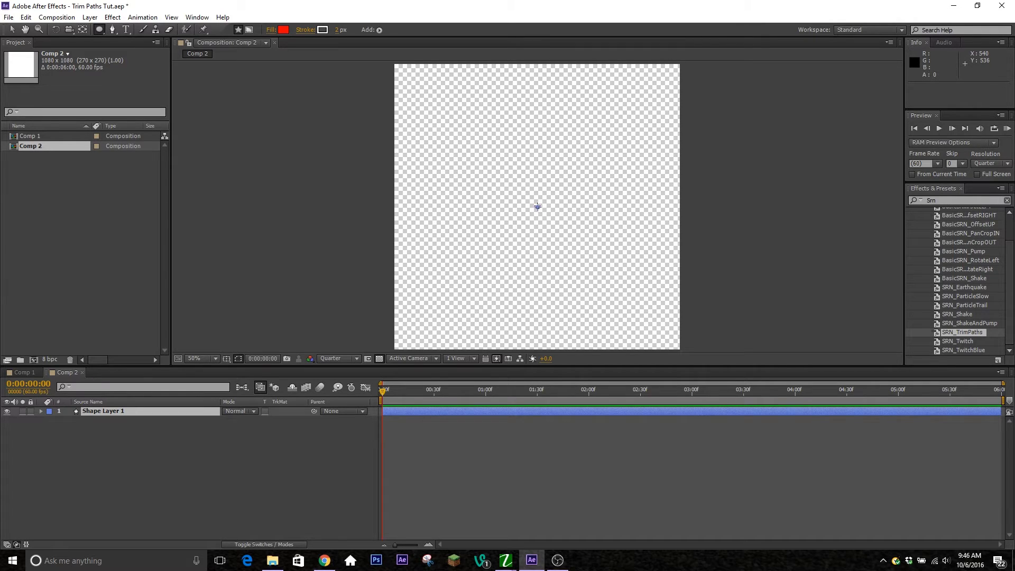
pyautogui.moveTo(537, 208); pyautogui.dragTo(432, 104)
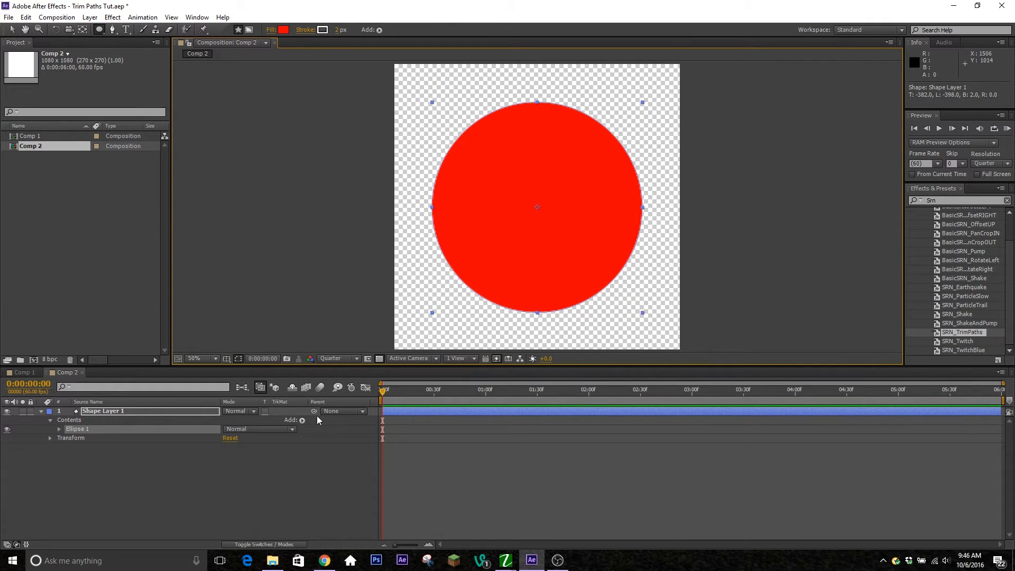
pyautogui.click(59, 429)
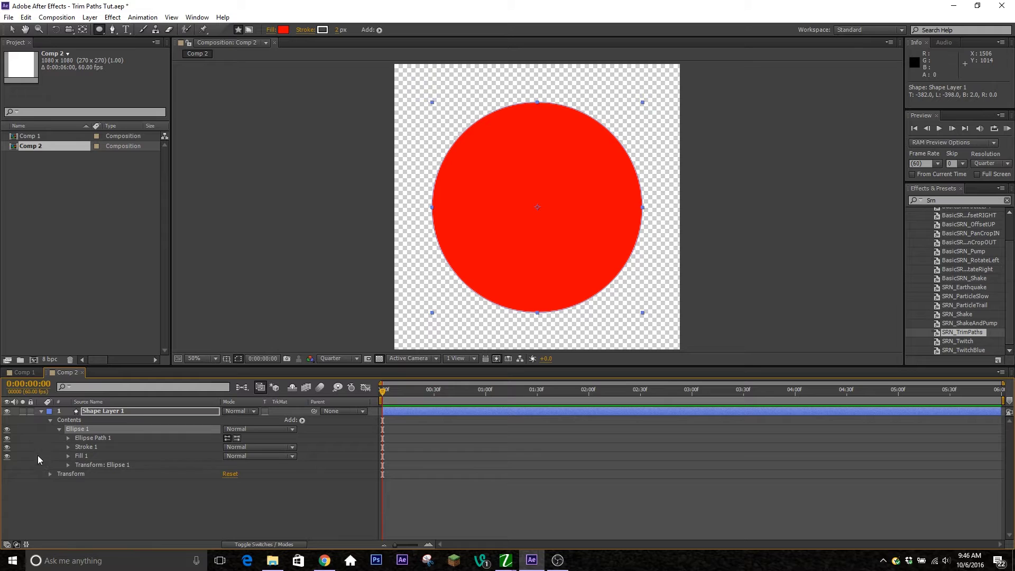
# - Hide Ellipse 1's fill and make its stroke pure red (FF0000), about 116 px wide
pyautogui.click(7, 456)
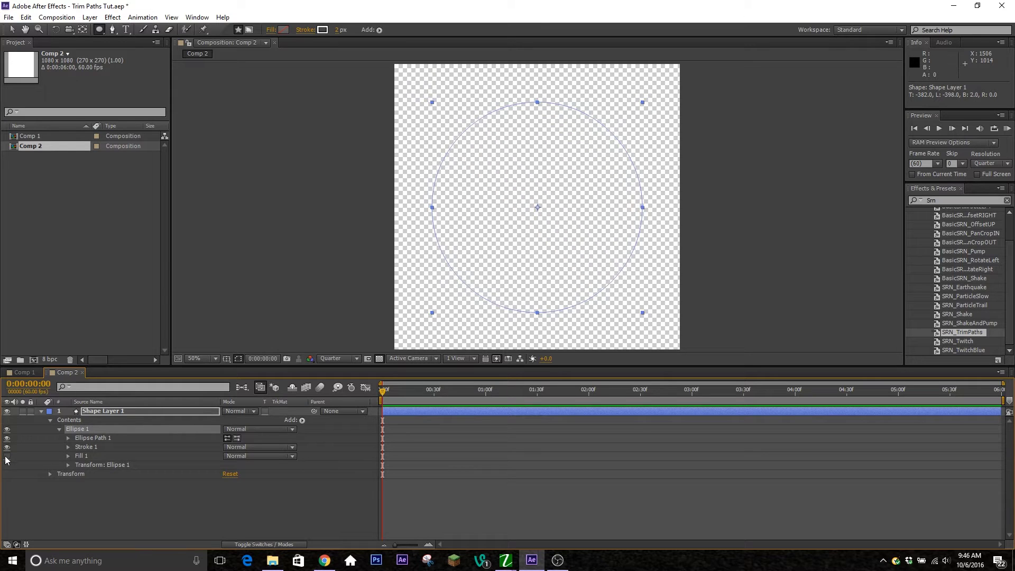
pyautogui.click(68, 447)
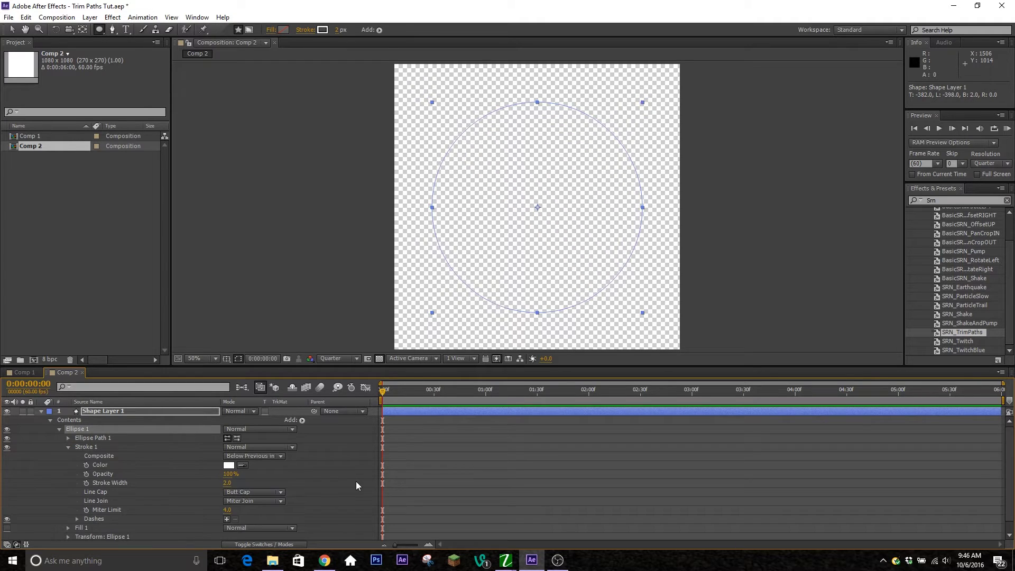
pyautogui.click(229, 466)
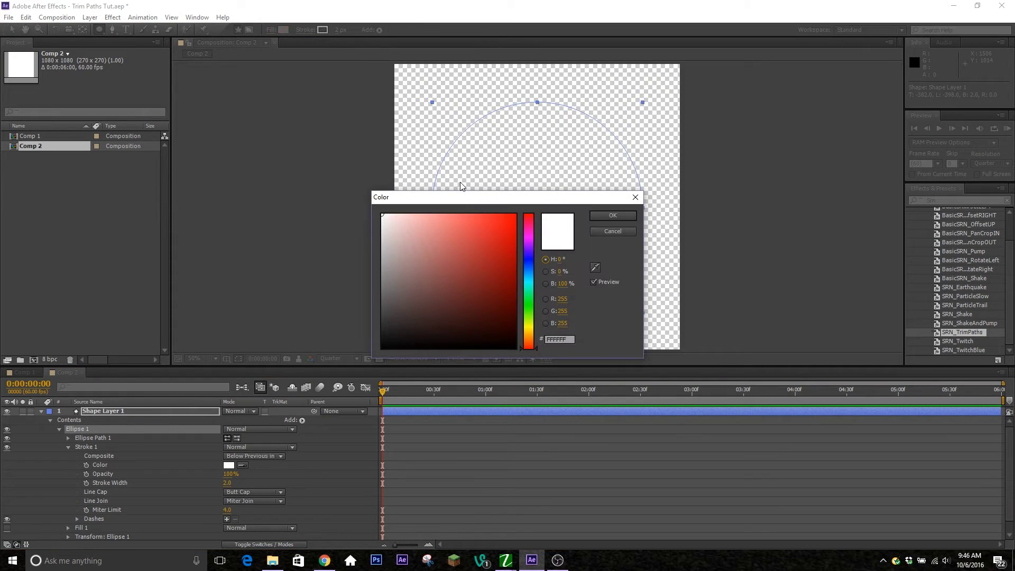
pyautogui.moveTo(495, 243); pyautogui.dragTo(516, 187)
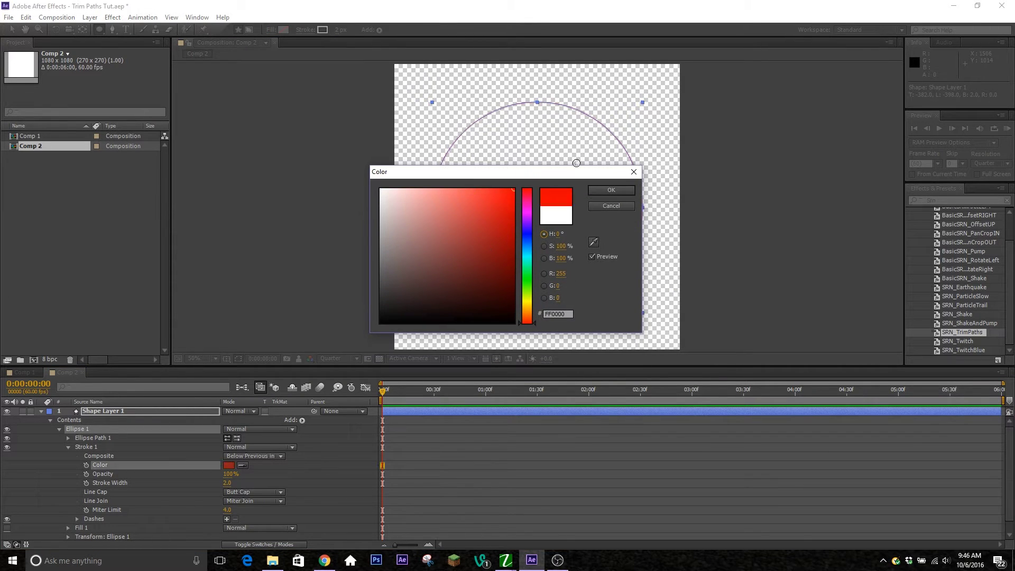
pyautogui.click(611, 191)
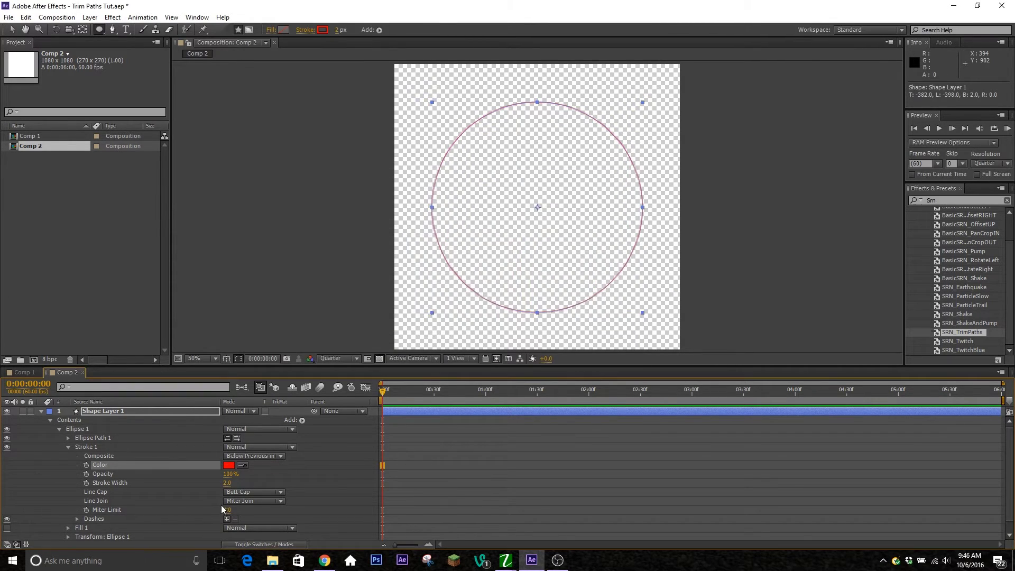
pyautogui.moveTo(229, 483); pyautogui.dragTo(293, 485)
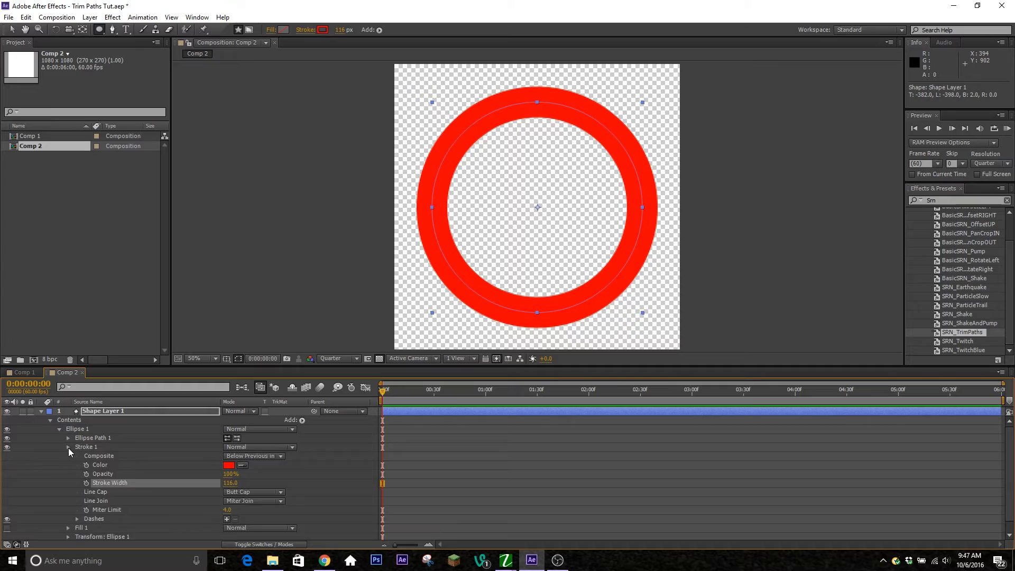
pyautogui.click(69, 448)
pyautogui.click(79, 431)
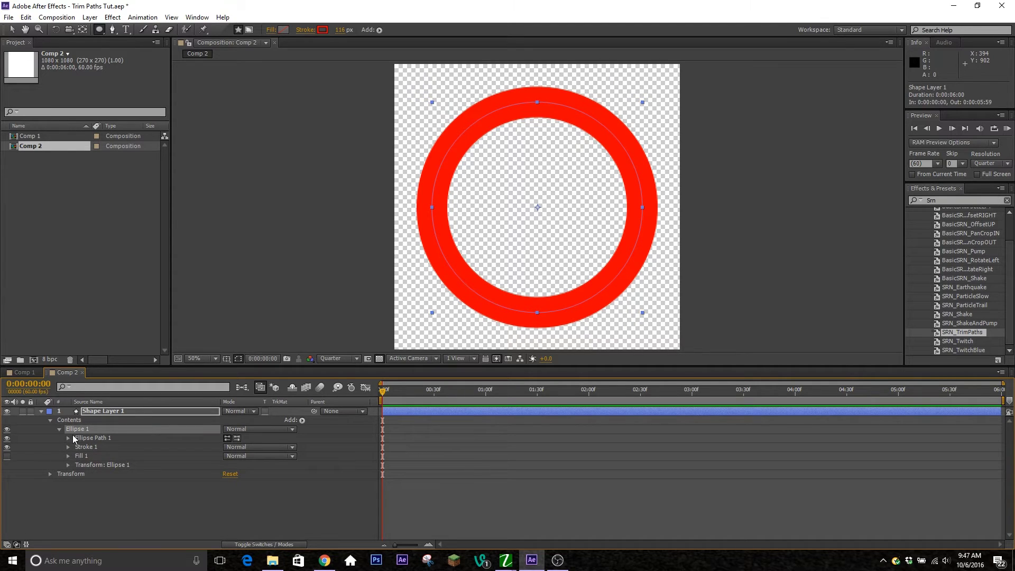
# - Add Trim Paths 1 to Ellipse 1 and keyframe its End at 0%
pyautogui.click(302, 420)
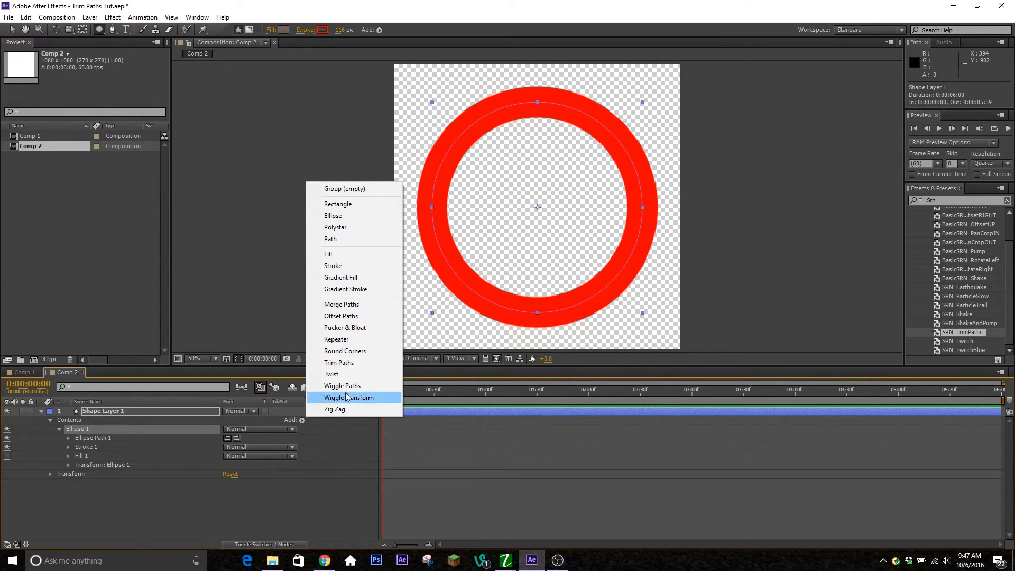
pyautogui.click(338, 363)
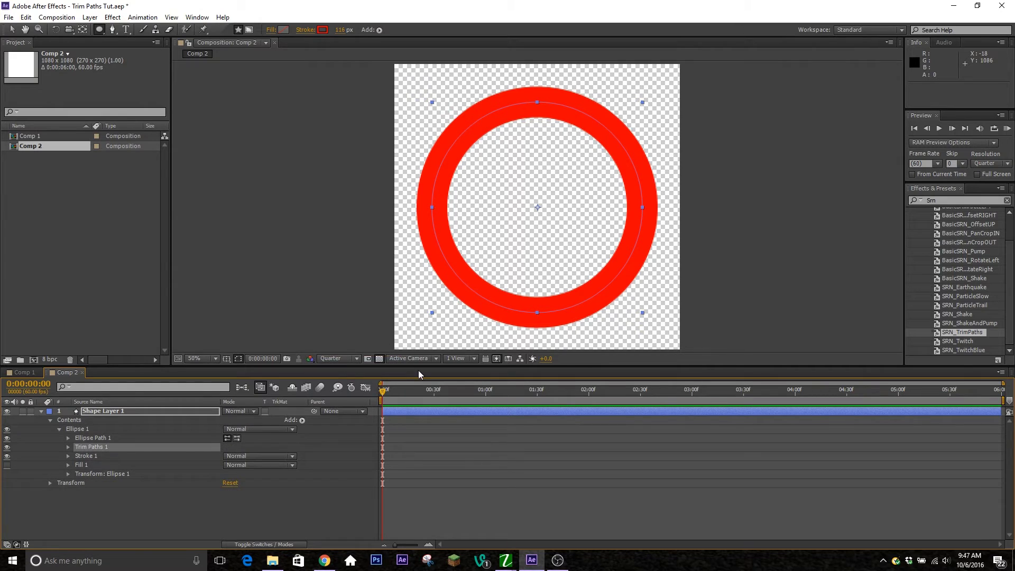
pyautogui.click(69, 448)
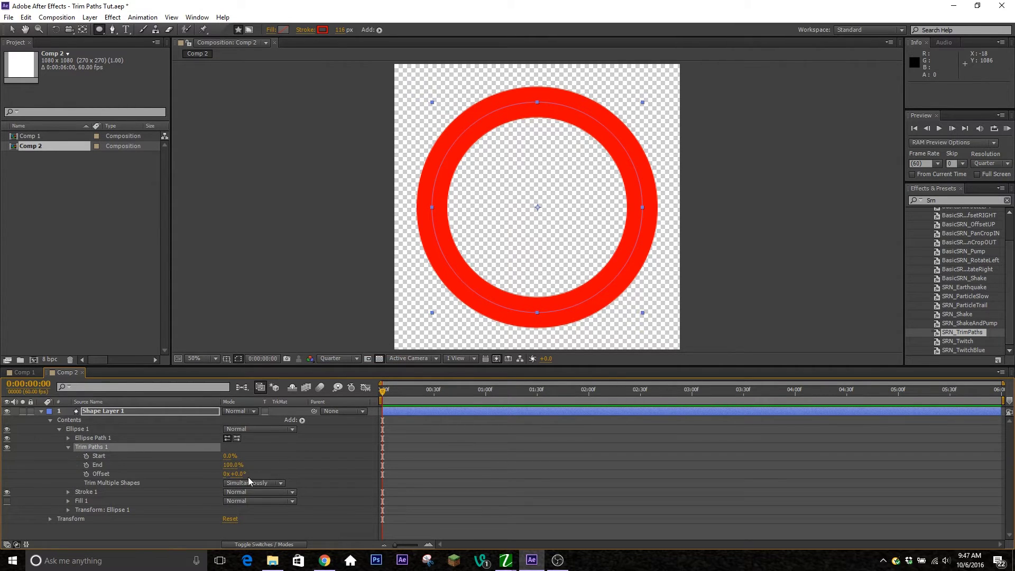
pyautogui.moveTo(234, 468); pyautogui.dragTo(211, 488)
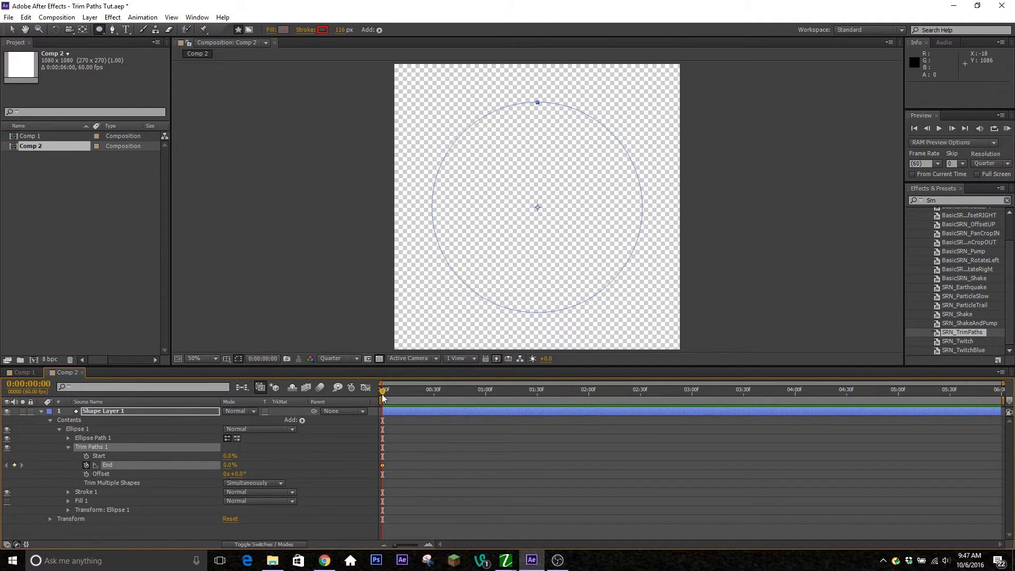
# - Add a second End keyframe at 100% at 0:00:00:42 so the ring draws on
pyautogui.moveTo(382, 398); pyautogui.dragTo(446, 403)
pyautogui.moveTo(227, 464)
pyautogui.mouseDown()
pyautogui.moveTo(328, 465)
pyautogui.moveTo(1, 431)
pyautogui.mouseUp()
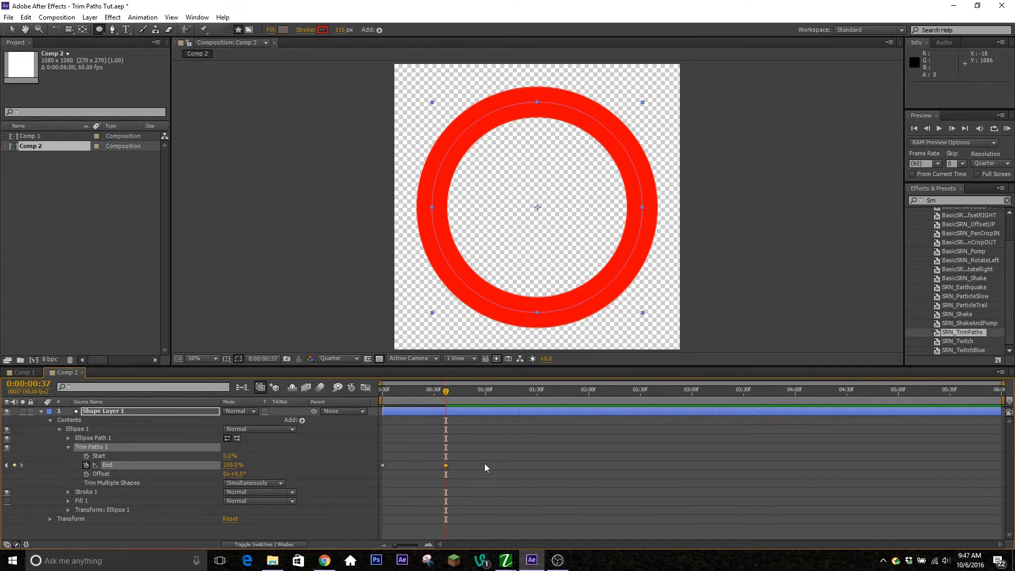
pyautogui.moveTo(460, 462); pyautogui.dragTo(370, 469)
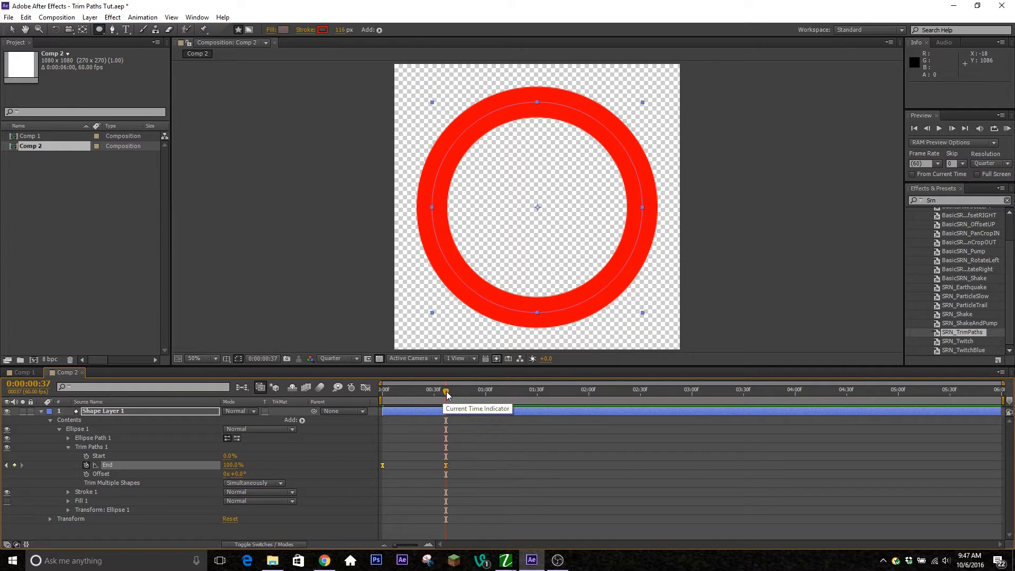
# - End the work area at 0:00:00:42 and preview the looping draw-on animation
pyautogui.moveTo(447, 395); pyautogui.dragTo(301, 429)
pyautogui.click(610, 446)
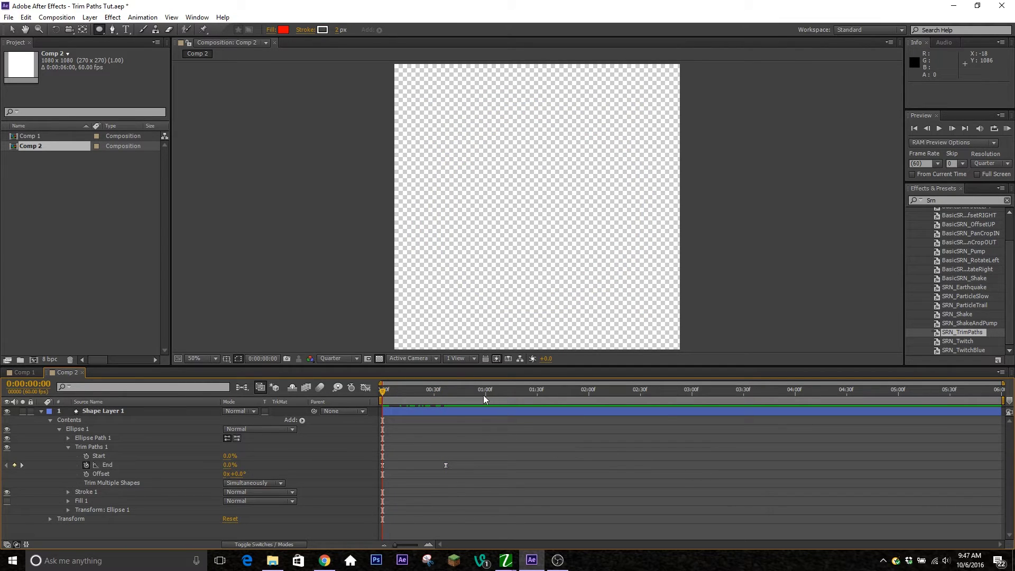
pyautogui.click(455, 395)
pyautogui.press('n')
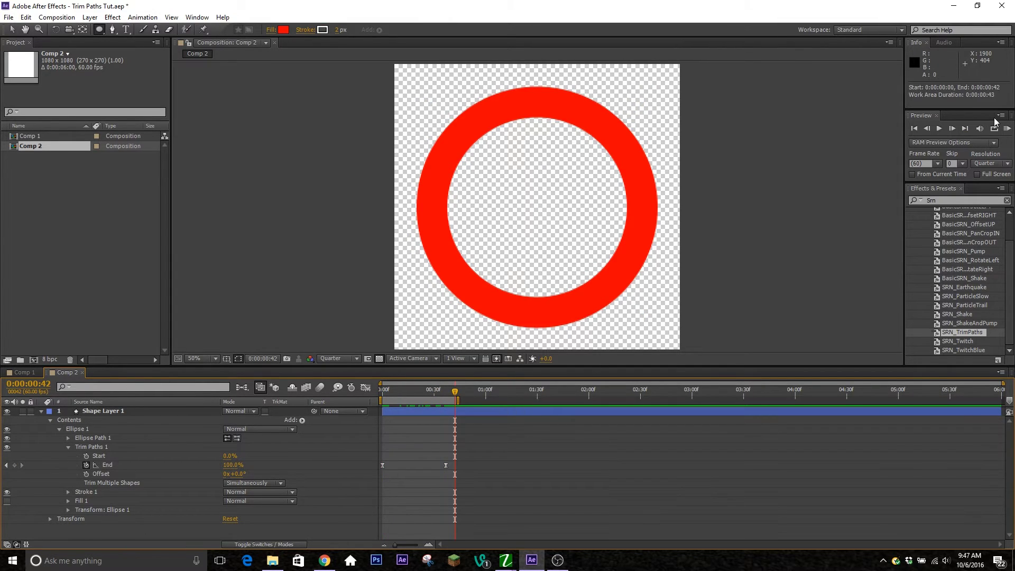
pyautogui.click(1008, 128)
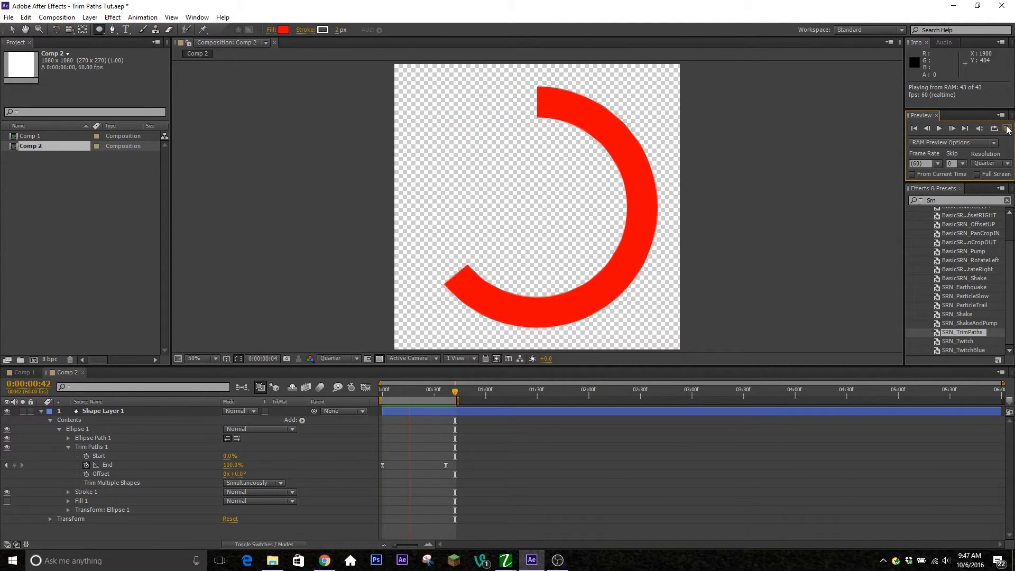
pyautogui.click(75, 460)
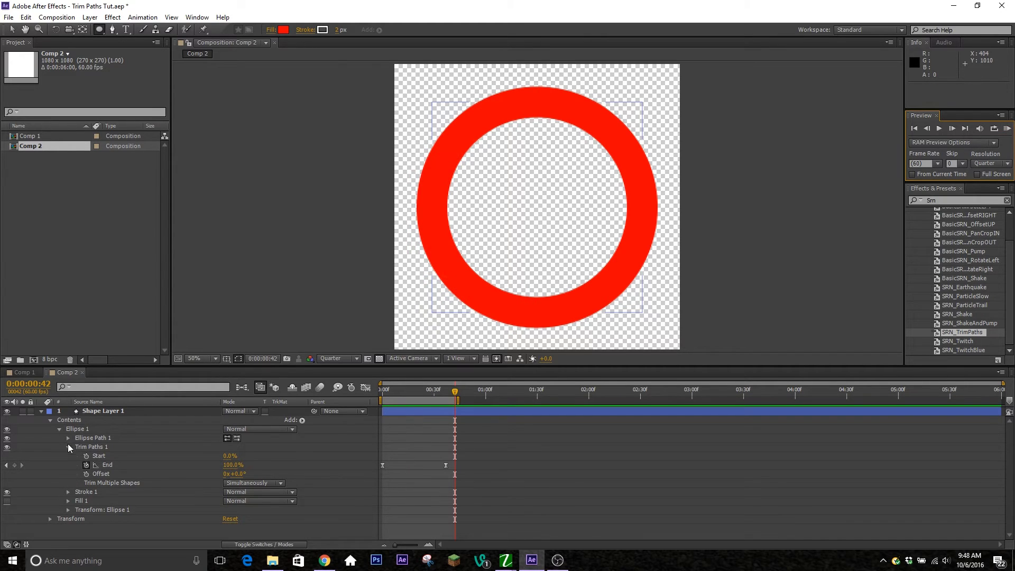
pyautogui.click(68, 447)
# - Duplicate the Ellipse 1 group twice with Ctrl+D, creating Ellipse 2 and Ellipse 3
pyautogui.click(58, 428)
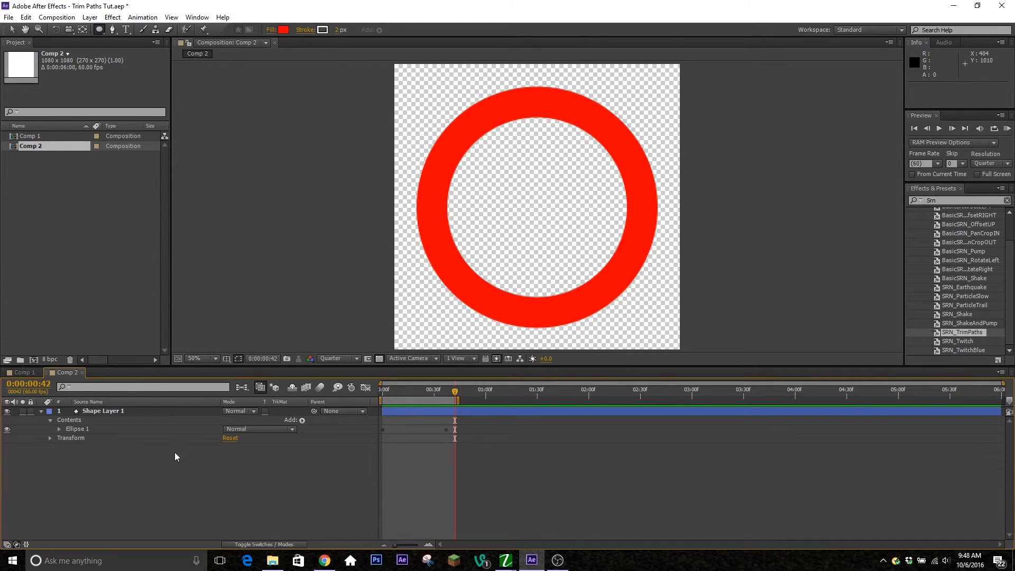
pyautogui.click(77, 429)
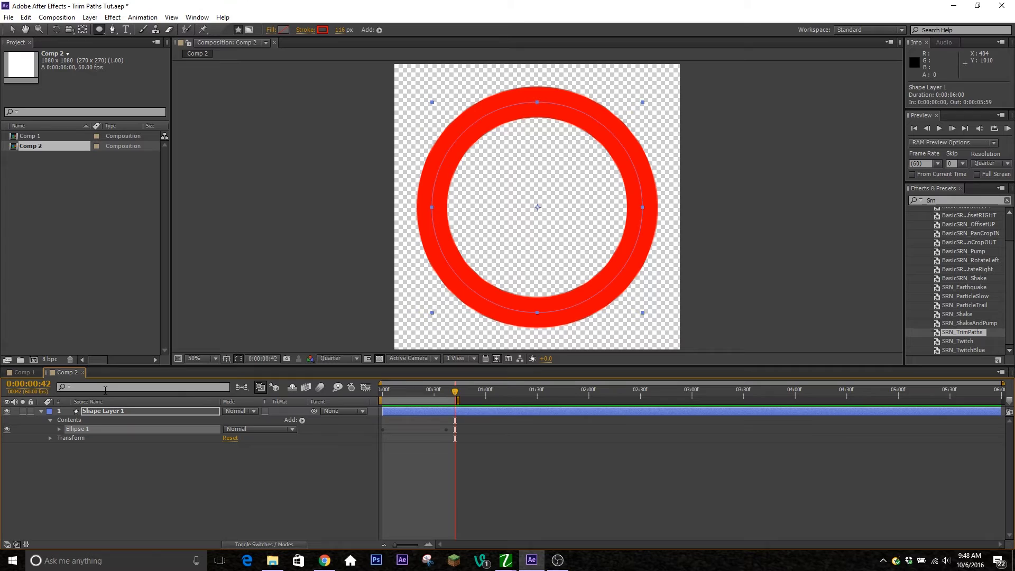
pyautogui.hotkey('ctrl', 'd')
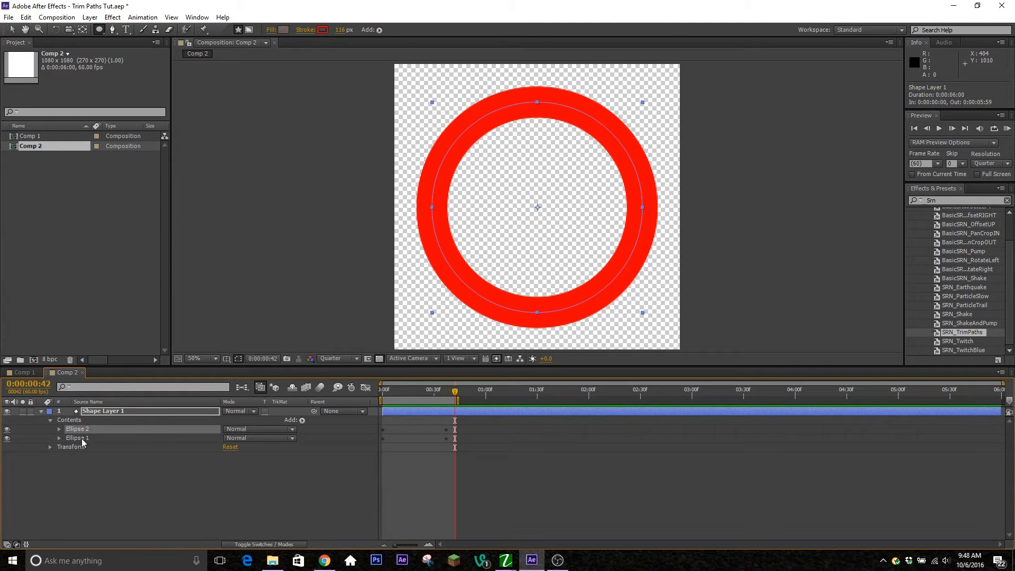
pyautogui.hotkey('ctrl', 'd')
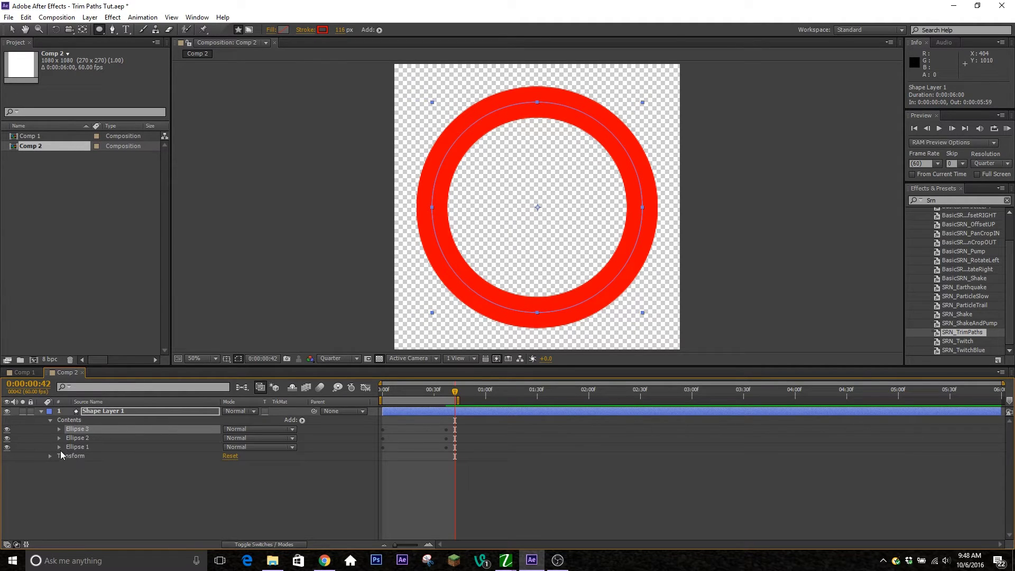
# - Hide the Ellipse 3 group and expand the Ellipse 2 group
pyautogui.click(59, 429)
pyautogui.click(59, 429)
pyautogui.click(6, 429)
pyautogui.click(83, 443)
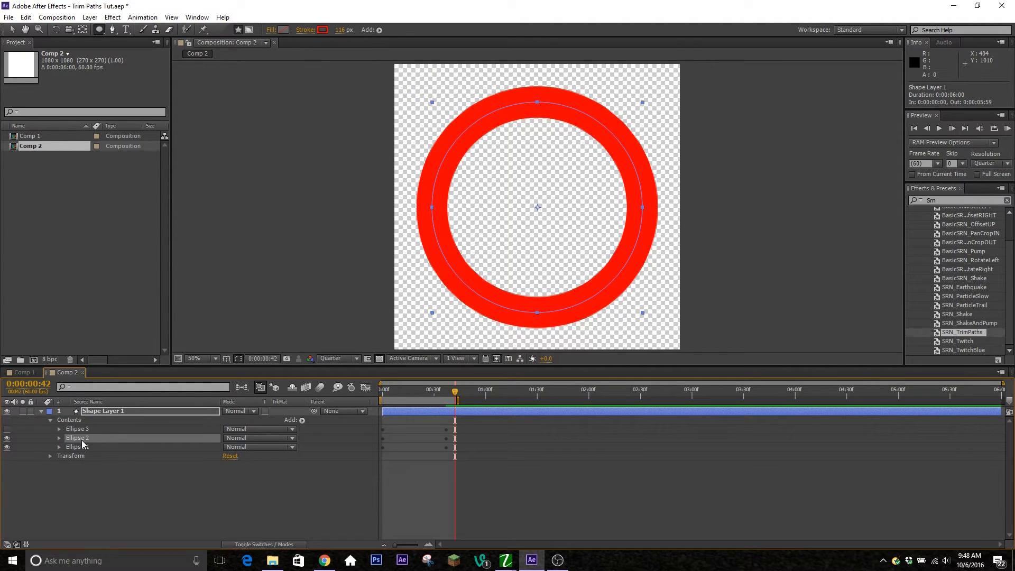
pyautogui.click(59, 438)
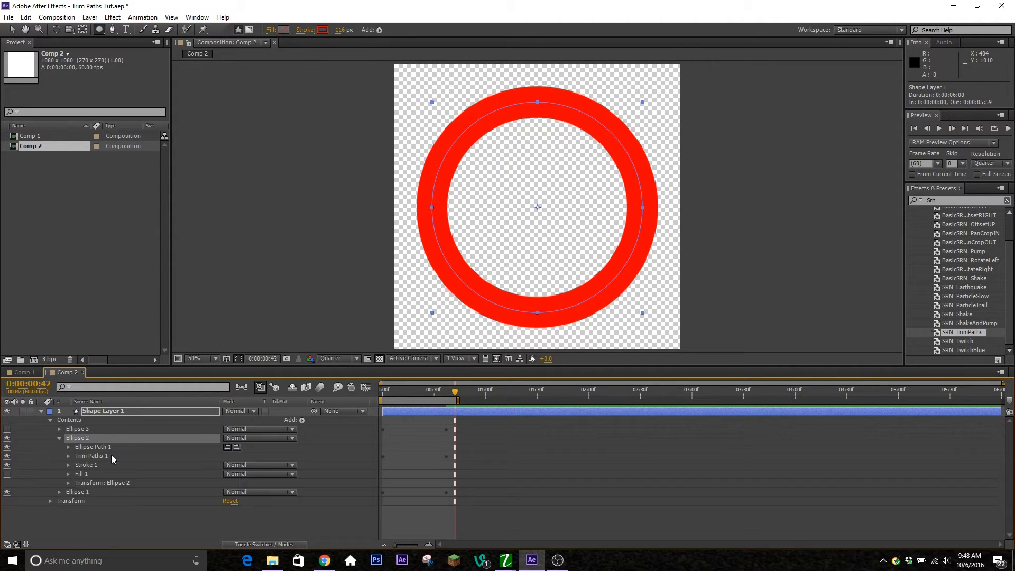
pyautogui.click(68, 456)
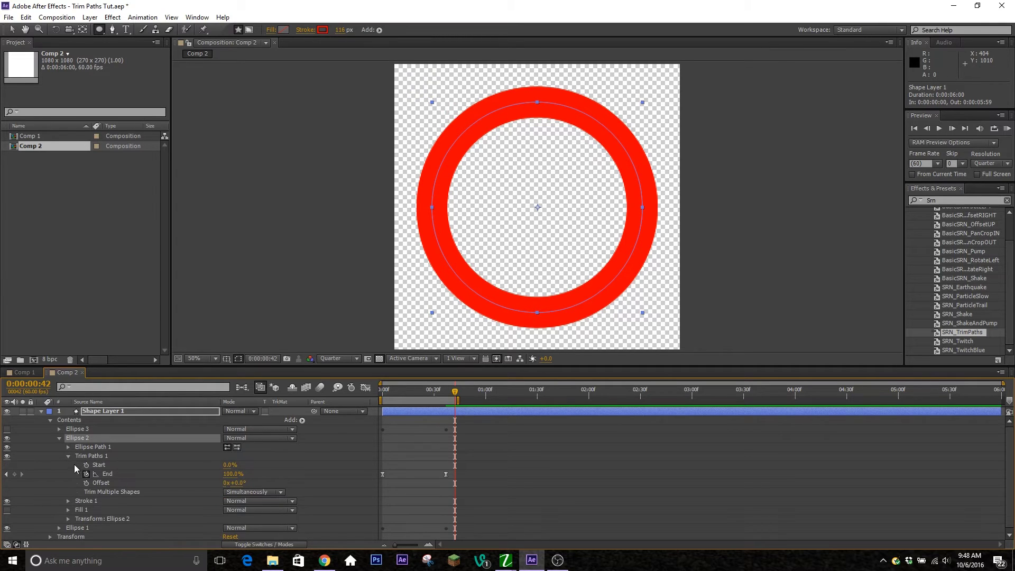
pyautogui.click(68, 457)
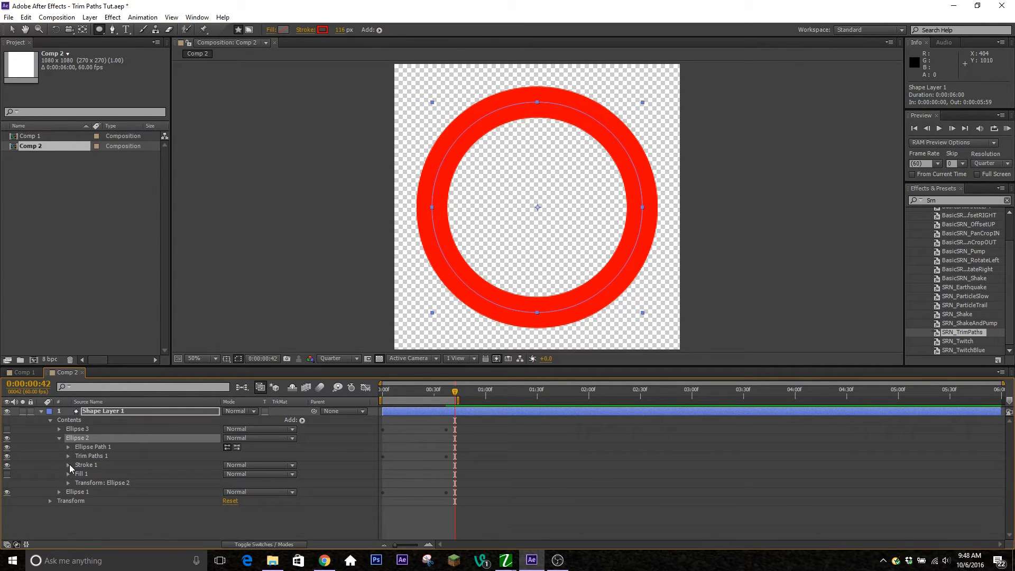
# - Recolour Ellipse 2's stroke to a warm gold yellow, FFD75E
pyautogui.click(68, 465)
pyautogui.click(229, 482)
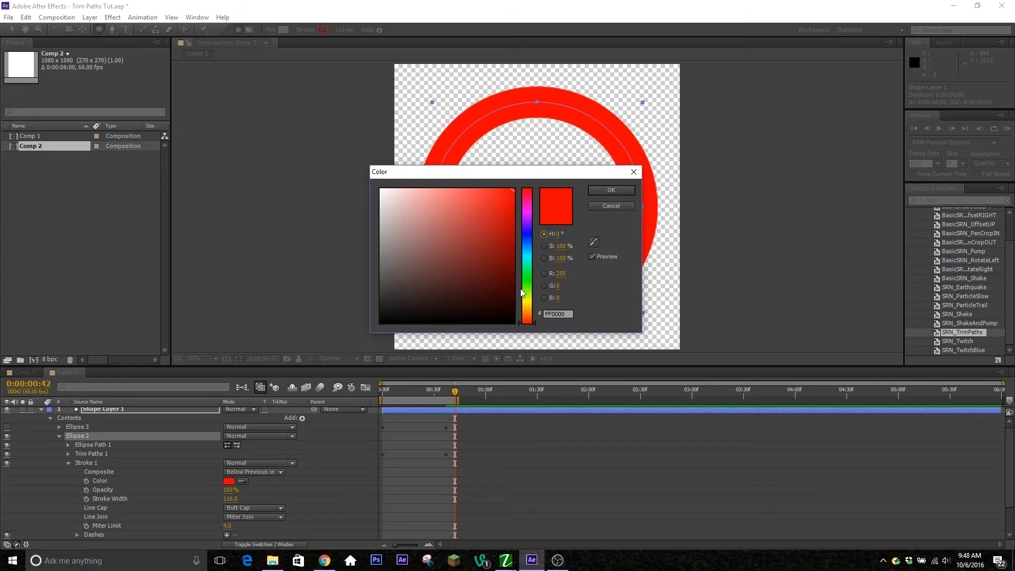
pyautogui.moveTo(522, 292); pyautogui.dragTo(528, 307)
pyautogui.click(506, 245)
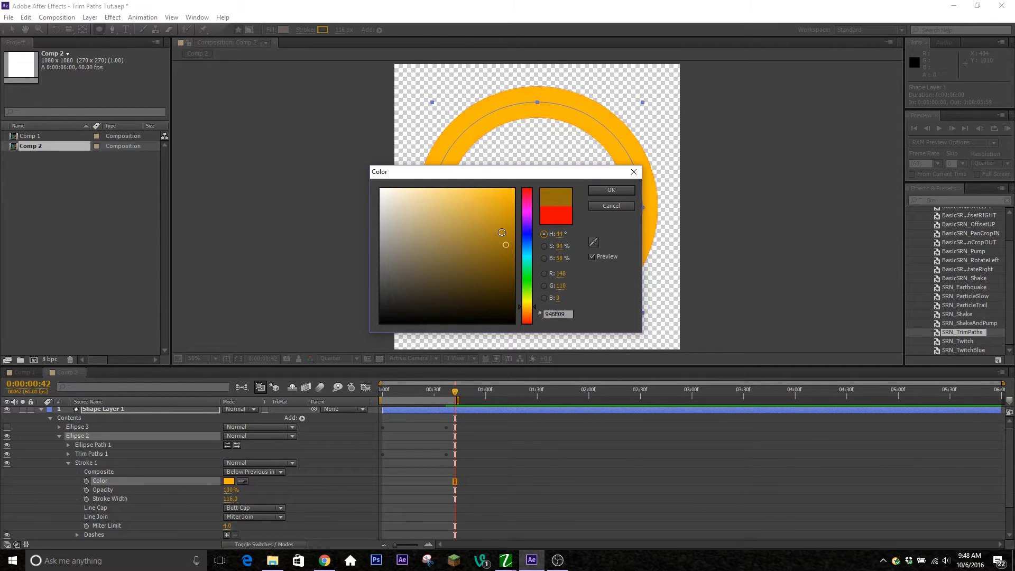
pyautogui.moveTo(502, 232); pyautogui.dragTo(478, 165)
pyautogui.click(528, 313)
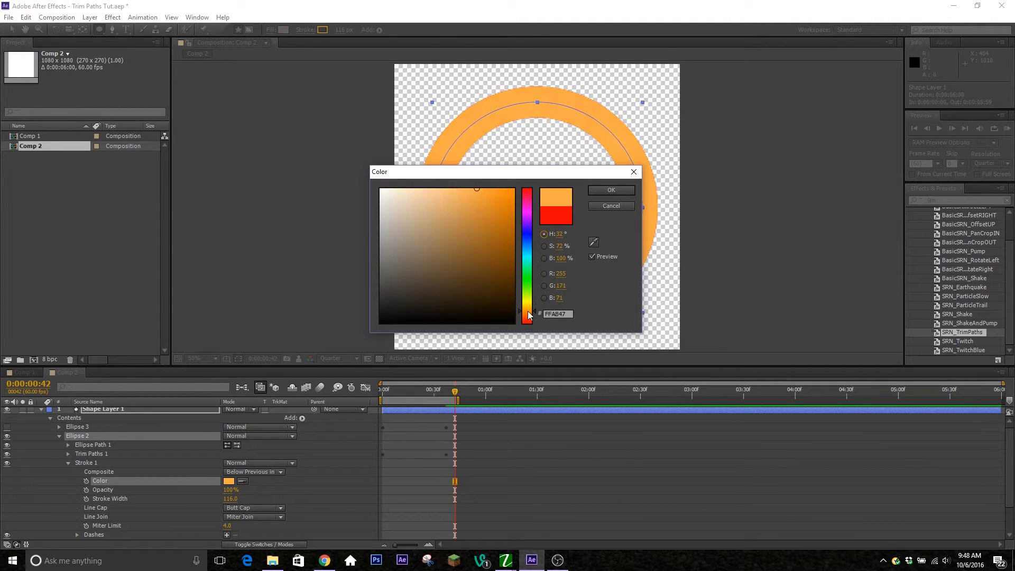
pyautogui.moveTo(476, 247); pyautogui.dragTo(465, 183)
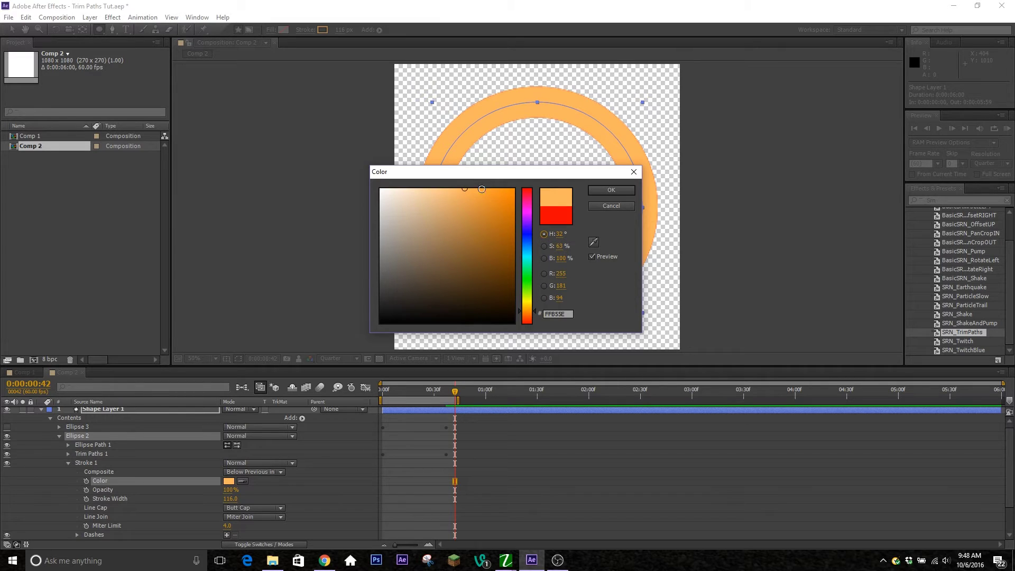
pyautogui.click(532, 306)
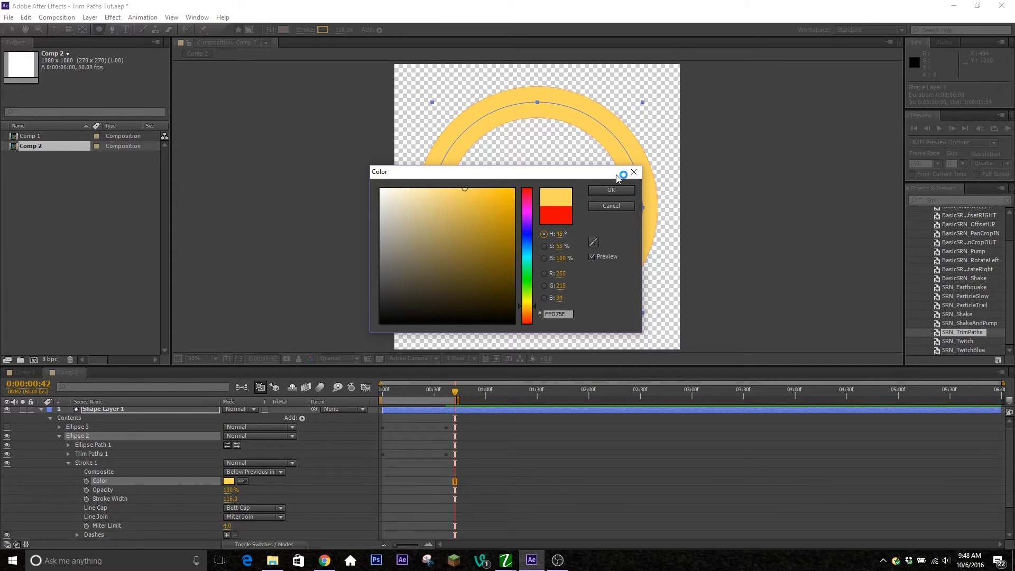
pyautogui.click(611, 191)
# - Show Ellipse 3 again and recolour its stroke to a dark gray, about 5A5A5A
pyautogui.click(59, 436)
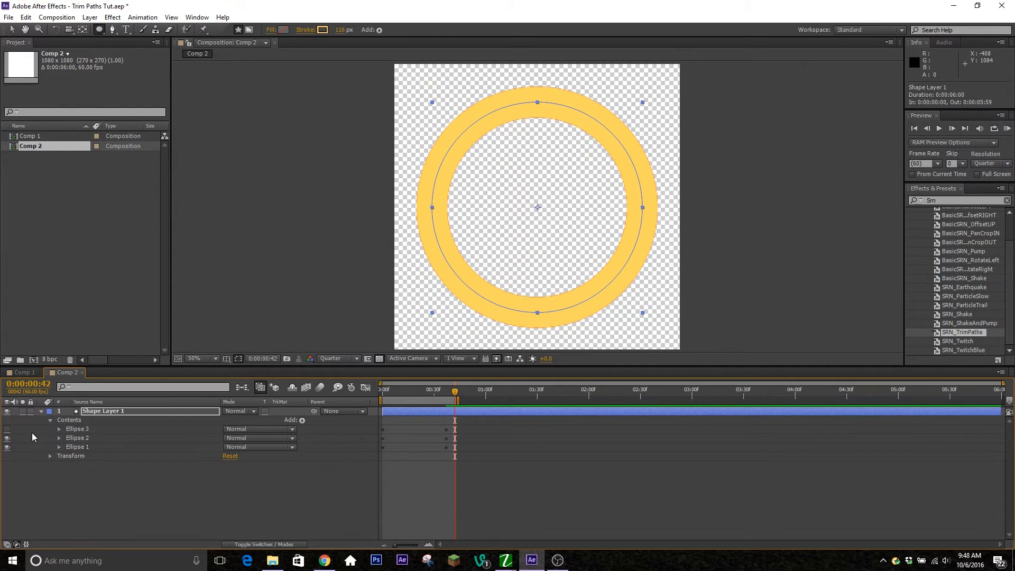
pyautogui.click(59, 429)
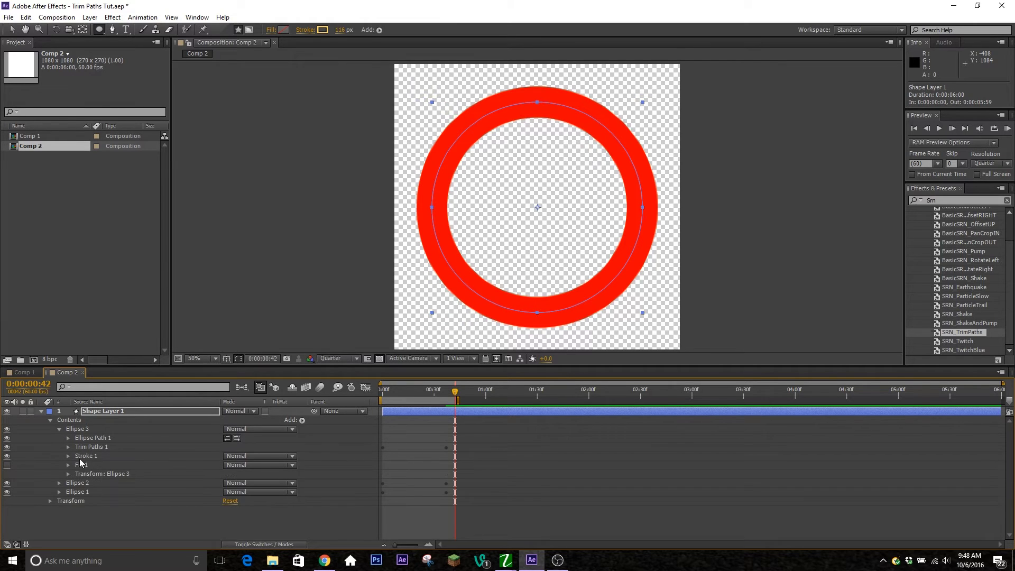
pyautogui.click(68, 457)
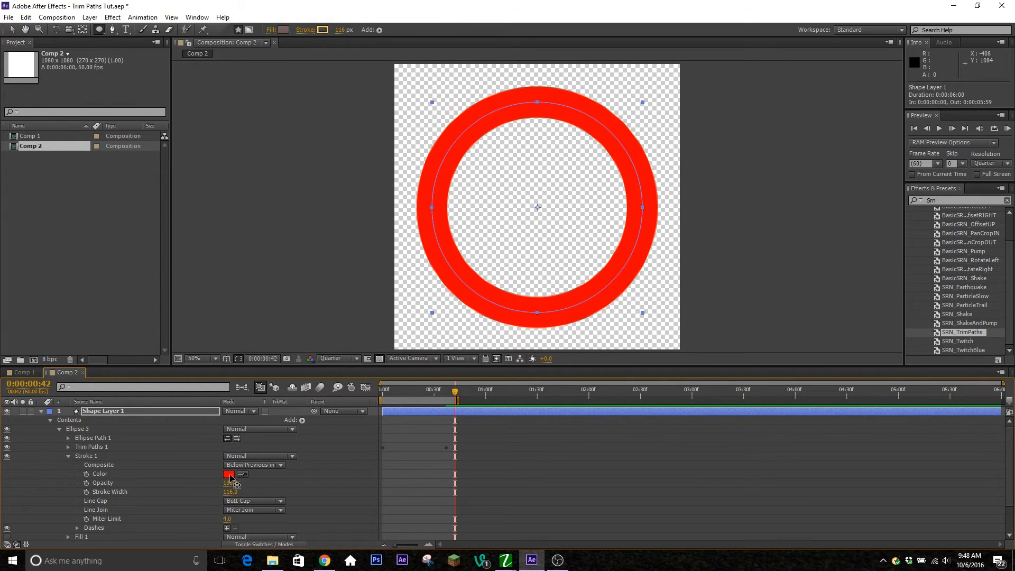
pyautogui.click(230, 474)
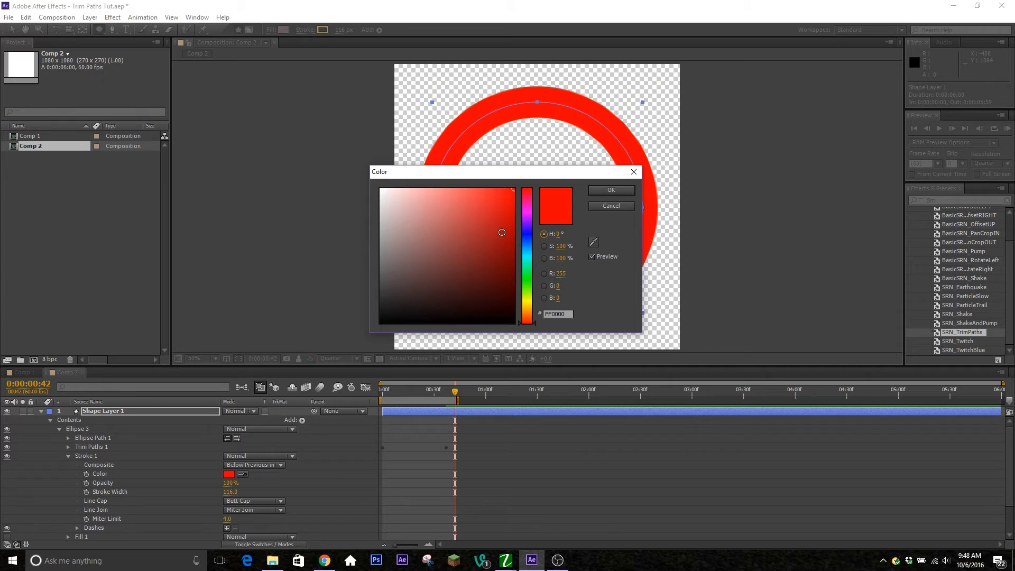
pyautogui.moveTo(502, 232); pyautogui.dragTo(338, 246)
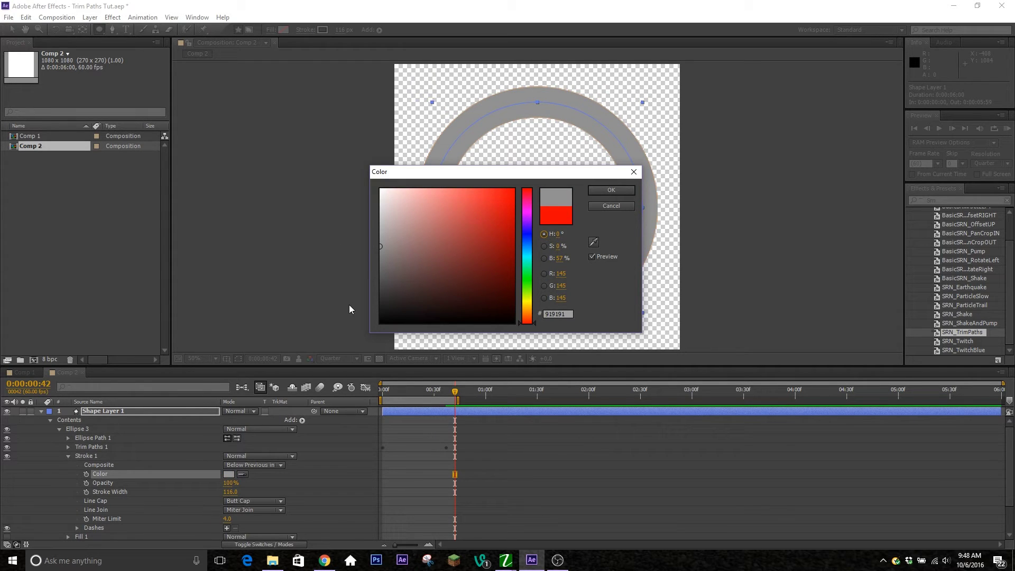
pyautogui.moveTo(395, 272); pyautogui.dragTo(327, 276)
pyautogui.click(611, 190)
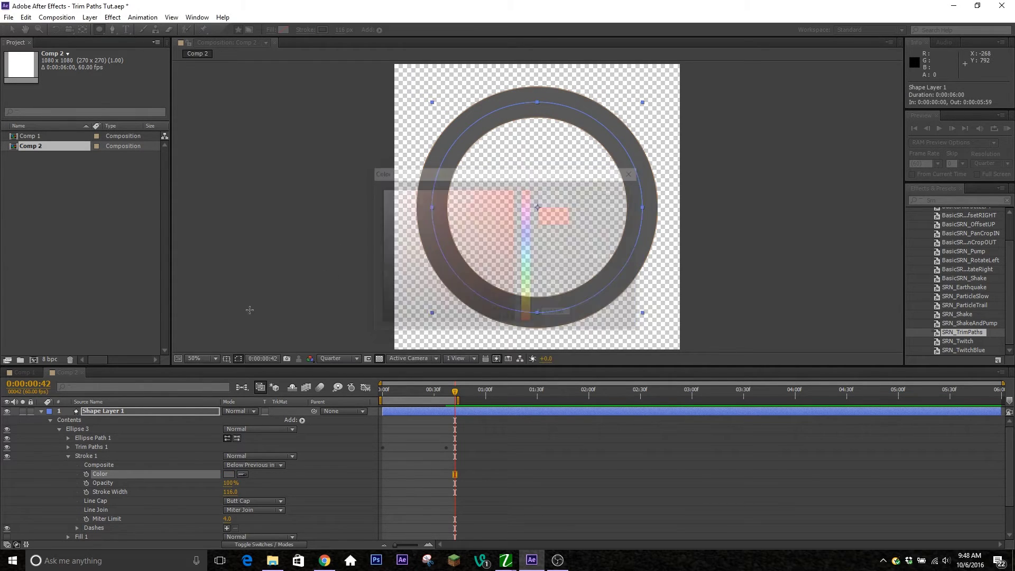
# - Extend the work area to about 0:58 and shift the first End row's keyframes later
pyautogui.click(59, 429)
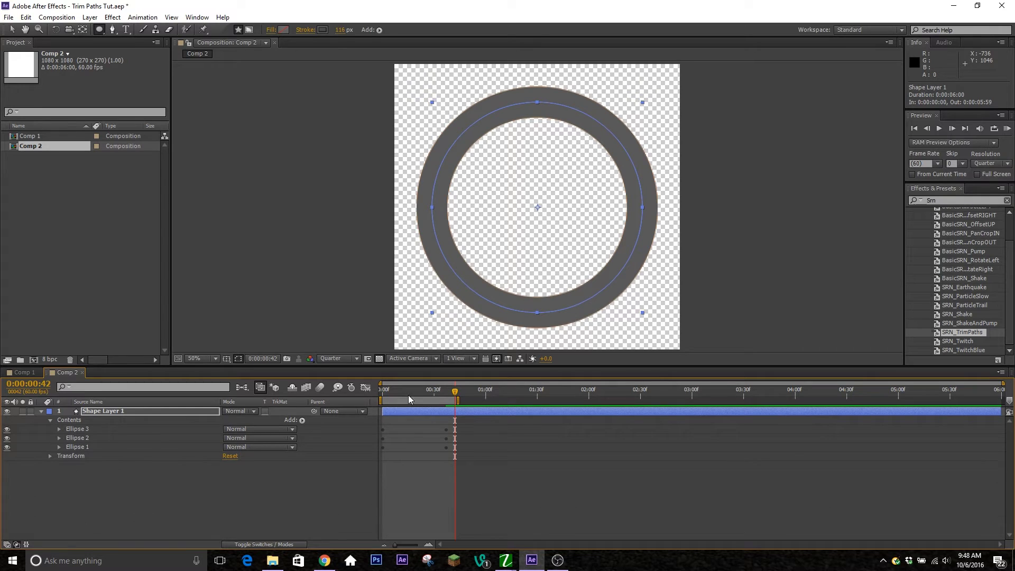
pyautogui.moveTo(458, 399); pyautogui.dragTo(486, 400)
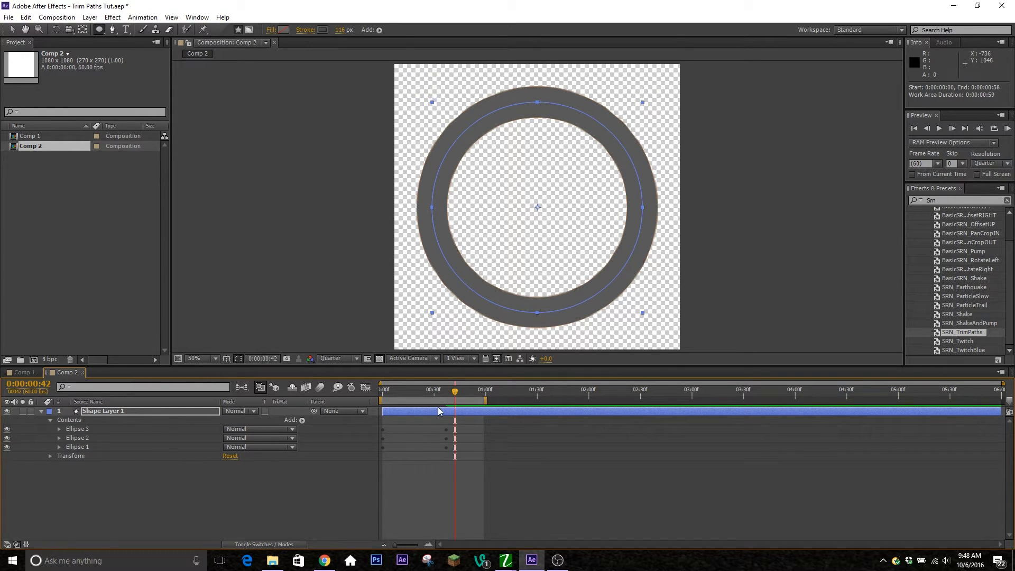
pyautogui.press('u')
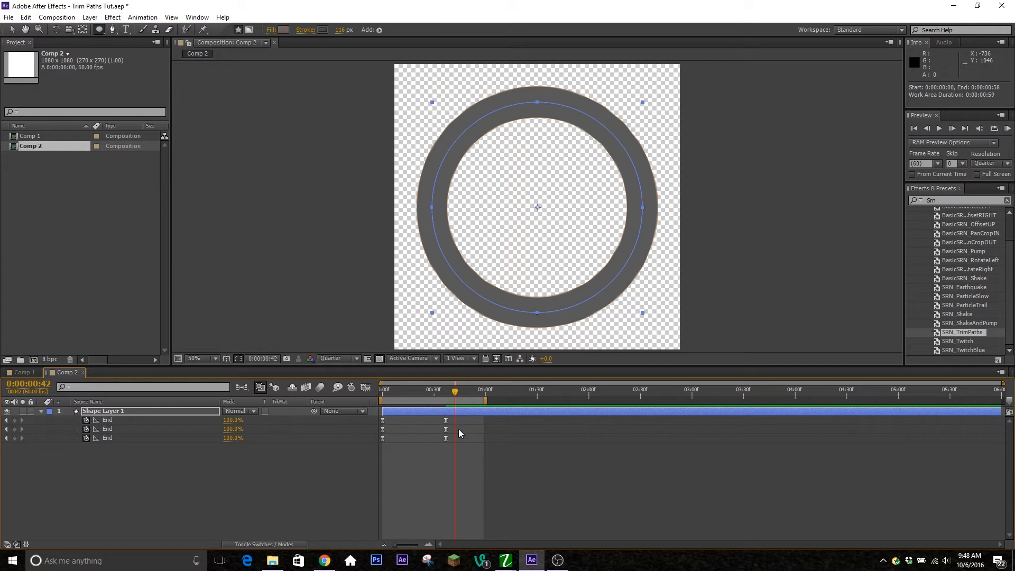
pyautogui.moveTo(459, 430); pyautogui.dragTo(393, 432)
pyautogui.click(476, 421)
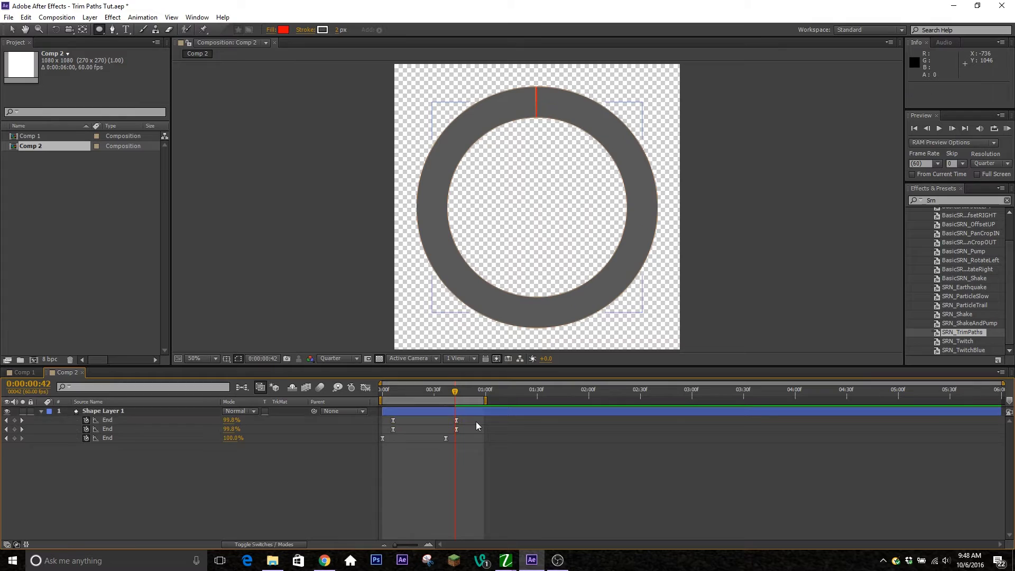
pyautogui.moveTo(476, 421); pyautogui.dragTo(409, 426)
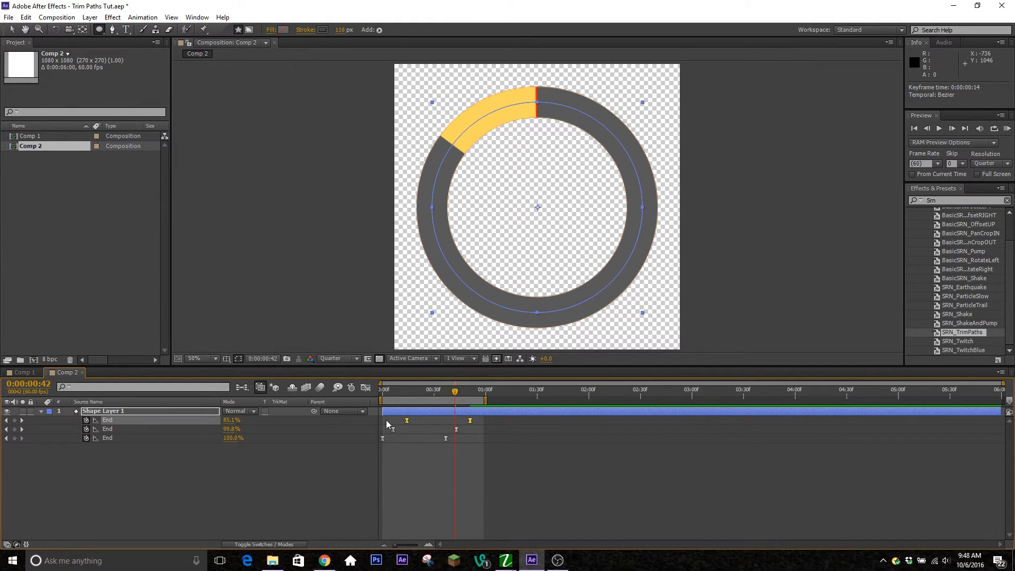
pyautogui.moveTo(404, 394); pyautogui.dragTo(435, 394)
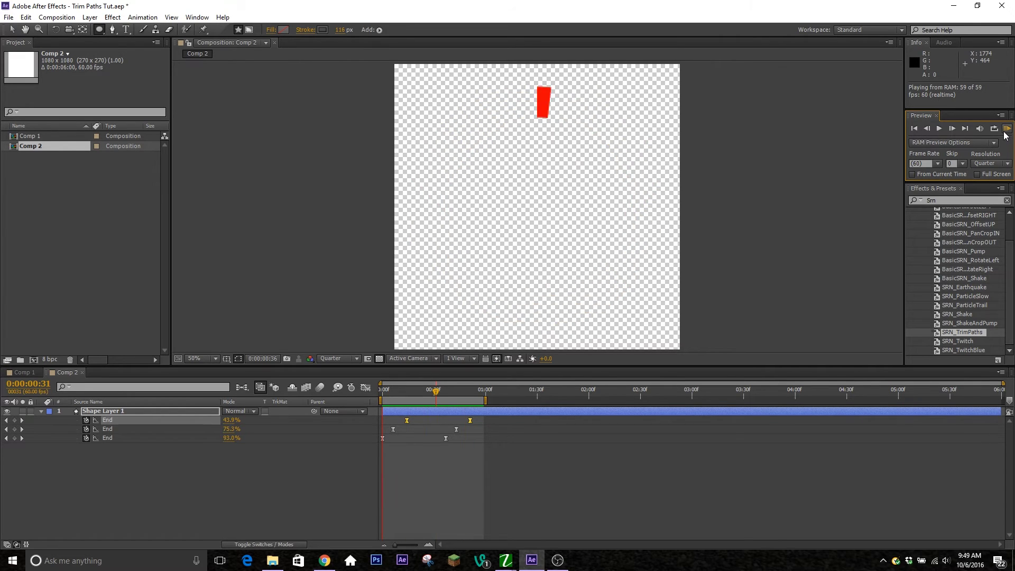
# - Stop the preview, select Shape Layer 1 and draw white Ellipse 4 from the comp centre
pyautogui.click(201, 469)
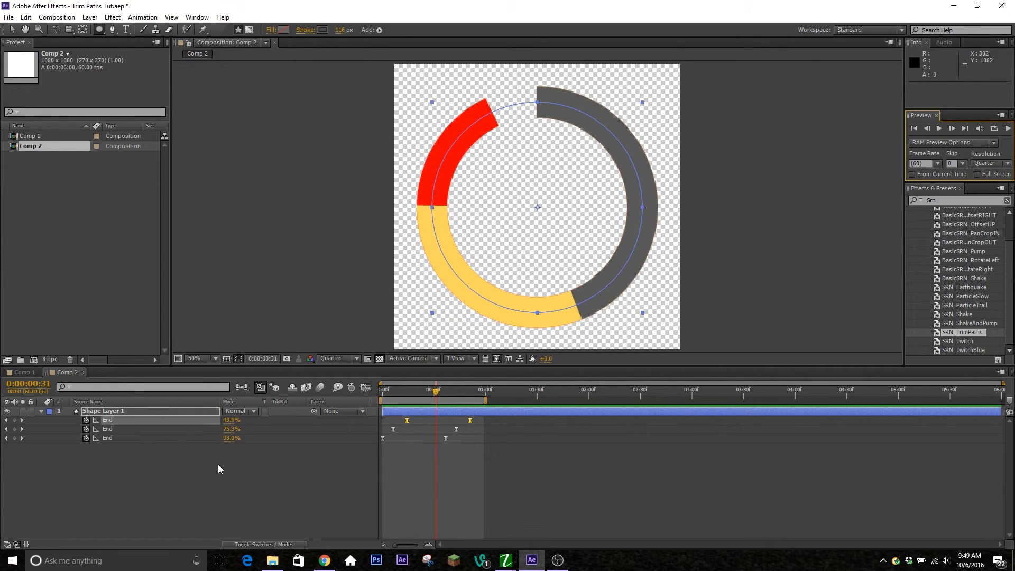
pyautogui.click(462, 469)
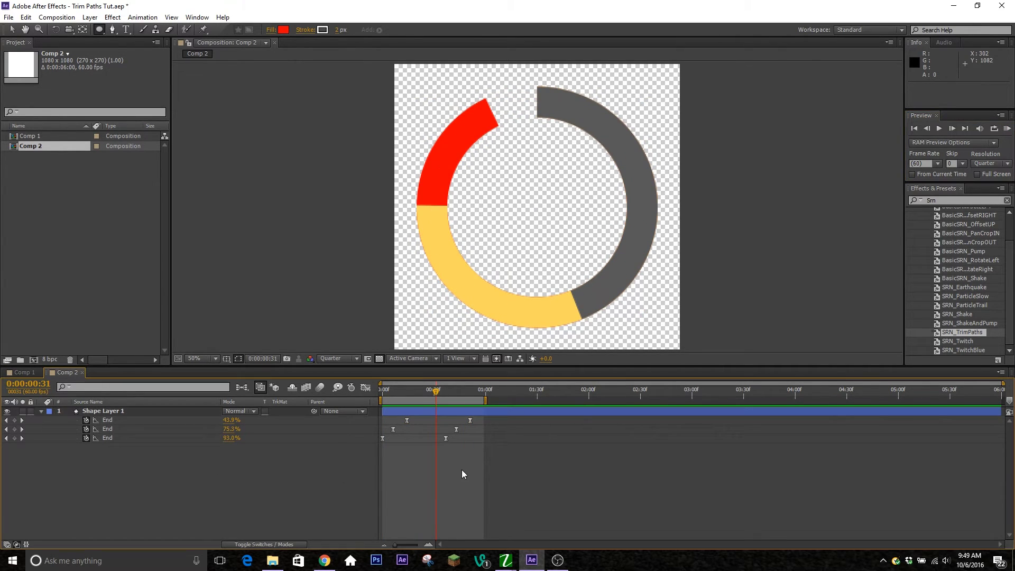
pyautogui.click(42, 411)
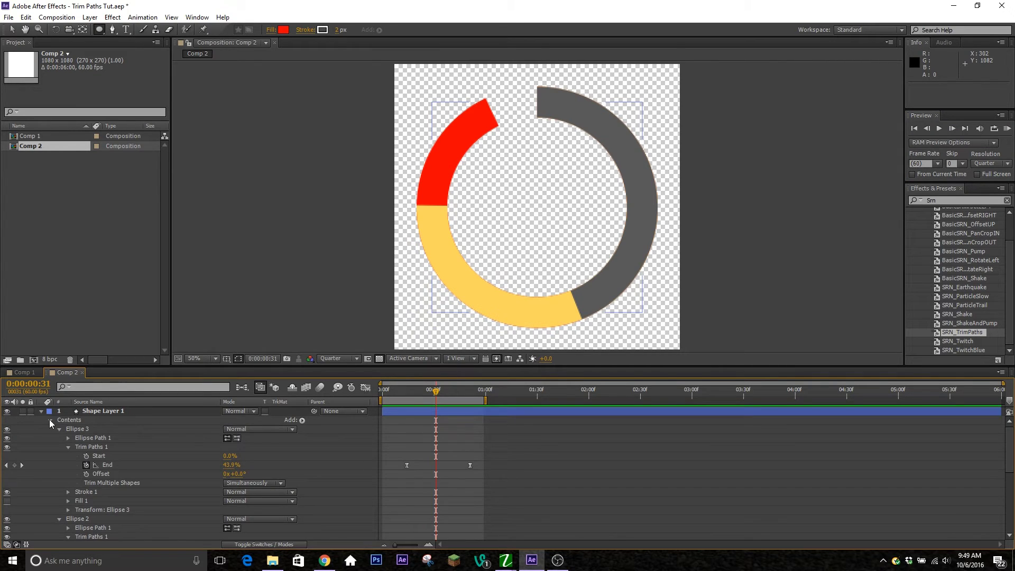
pyautogui.click(50, 420)
pyautogui.click(88, 410)
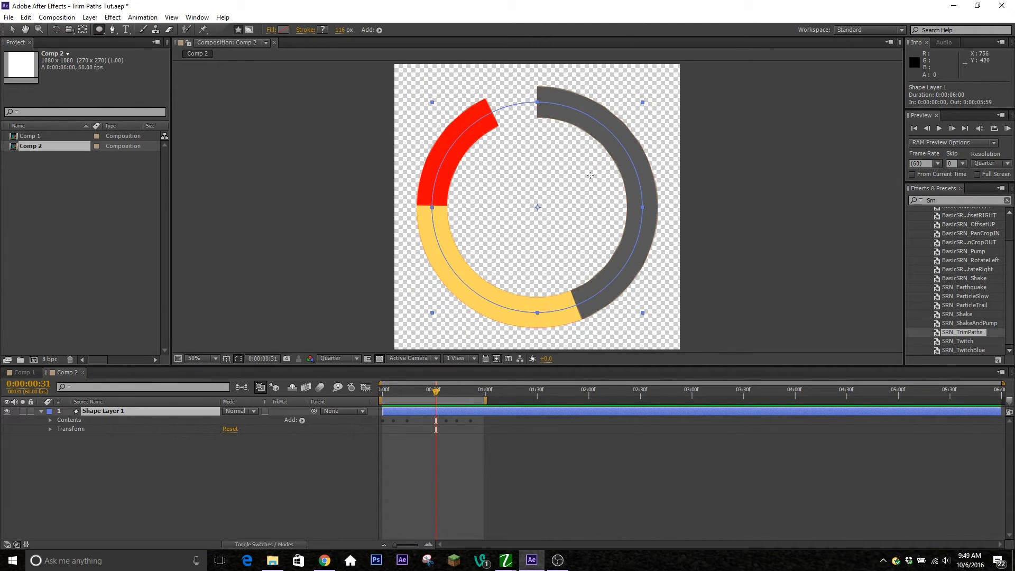
pyautogui.moveTo(537, 207); pyautogui.dragTo(459, 159)
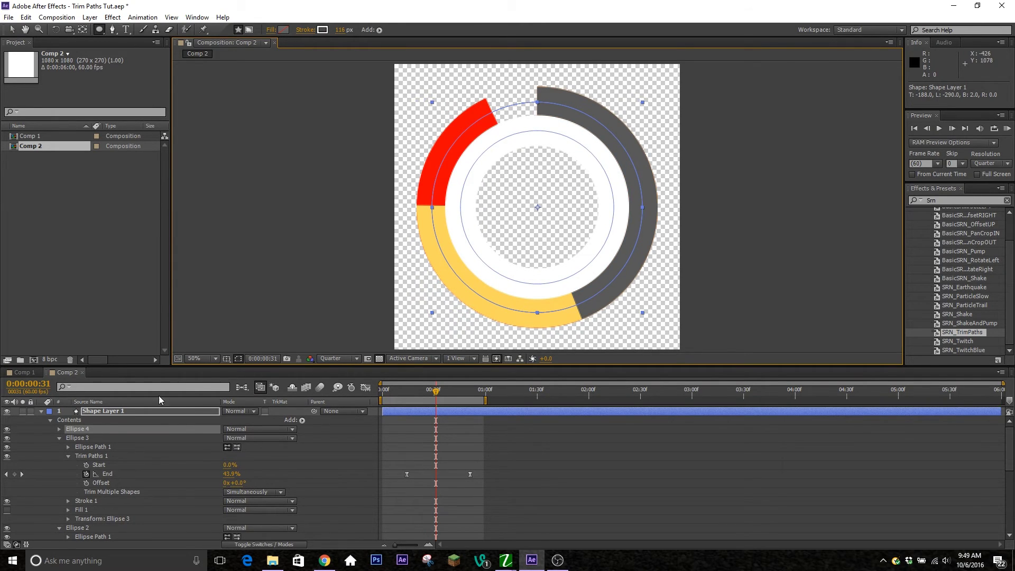
# - Widen Ellipse 4's white stroke to 430 and shrink its path size toward a disc
pyautogui.click(60, 429)
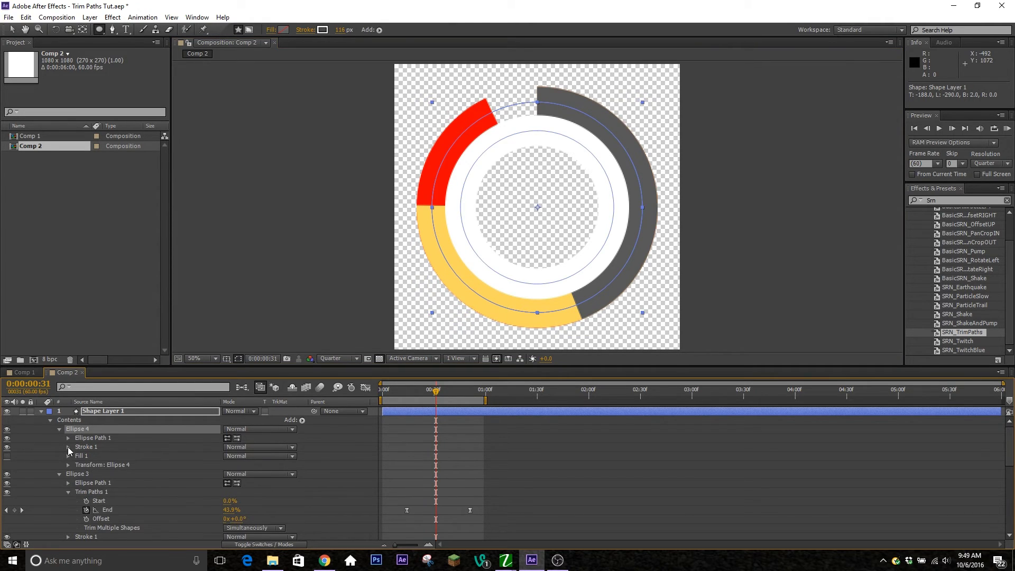
pyautogui.click(68, 448)
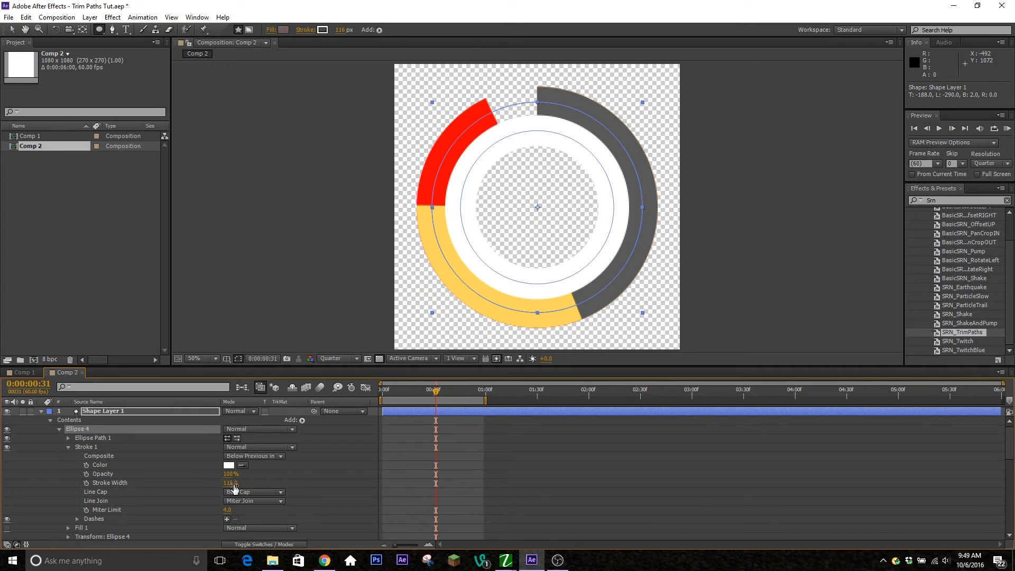
pyautogui.moveTo(235, 488); pyautogui.dragTo(374, 473)
pyautogui.click(68, 438)
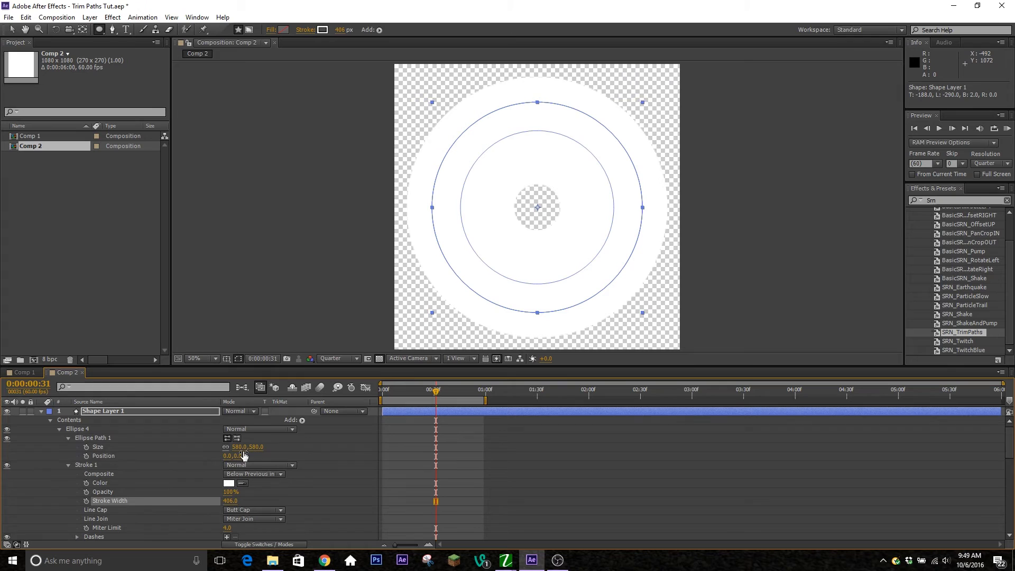
pyautogui.moveTo(244, 448); pyautogui.dragTo(194, 477)
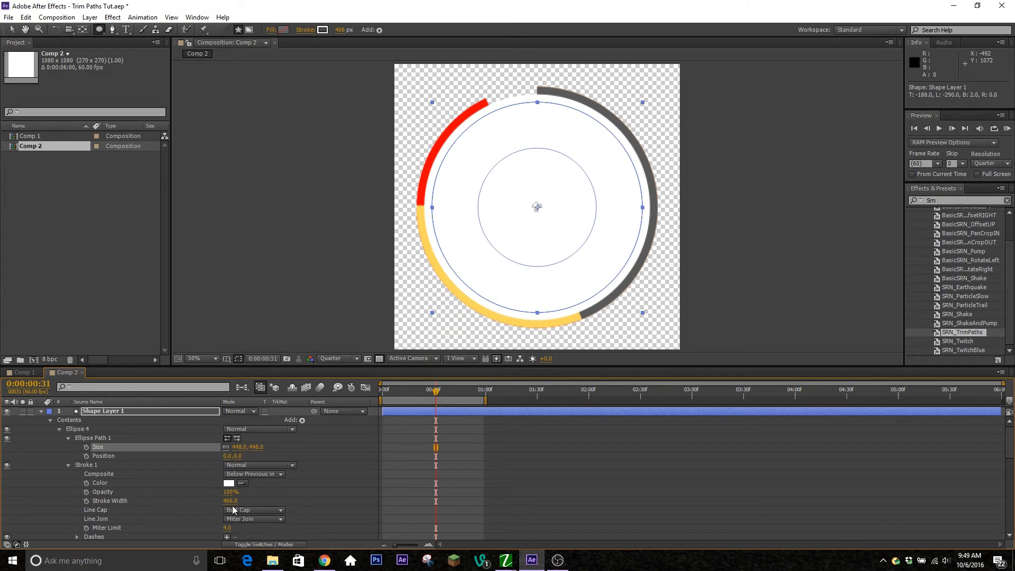
pyautogui.moveTo(231, 506); pyautogui.dragTo(248, 504)
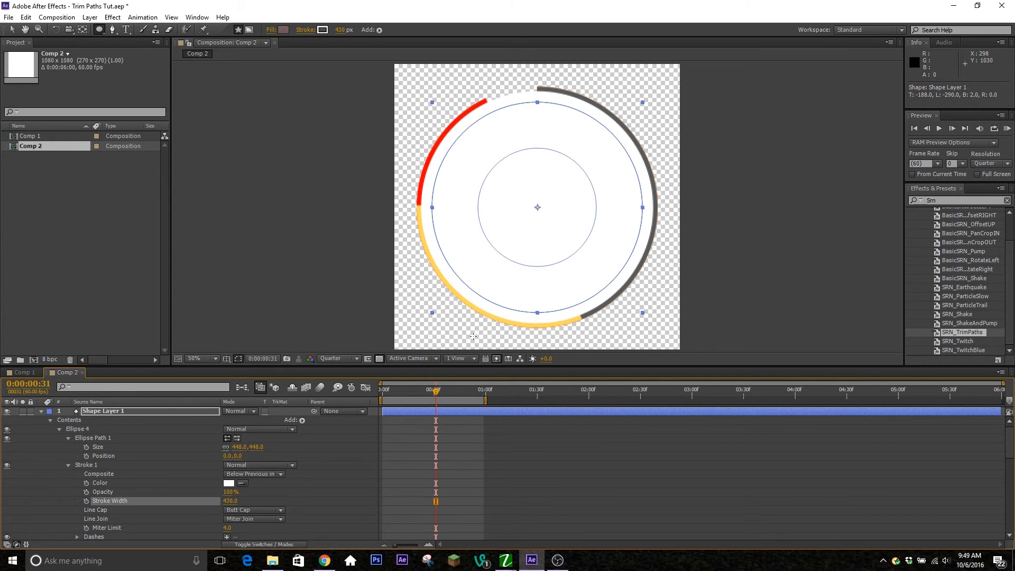
# - Set the preview to Full resolution and shrink the ellipse further to close the centre hole
pyautogui.click(337, 362)
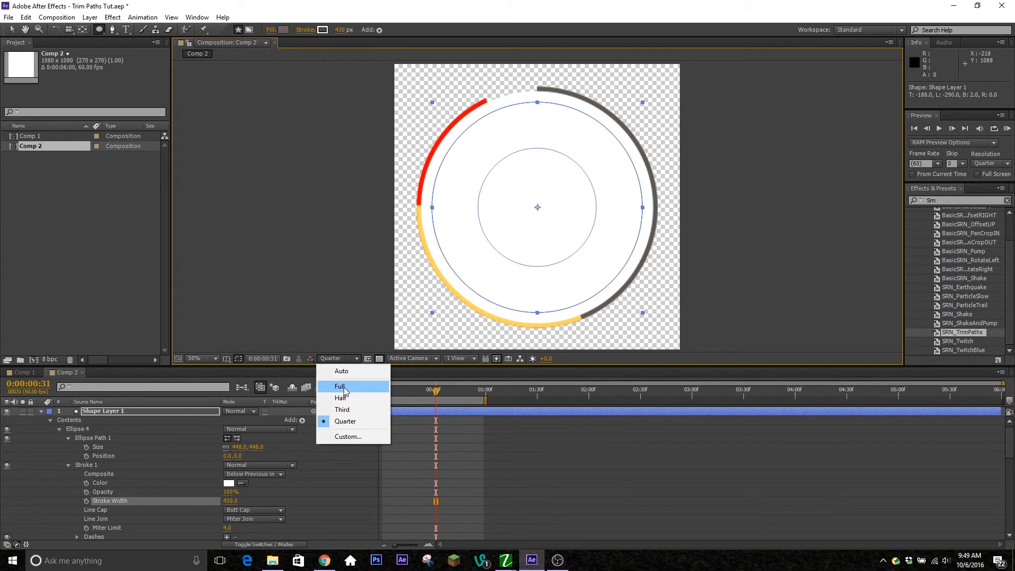
pyautogui.click(345, 387)
pyautogui.scroll(3, 527, 218)
pyautogui.scroll(4, 526, 219)
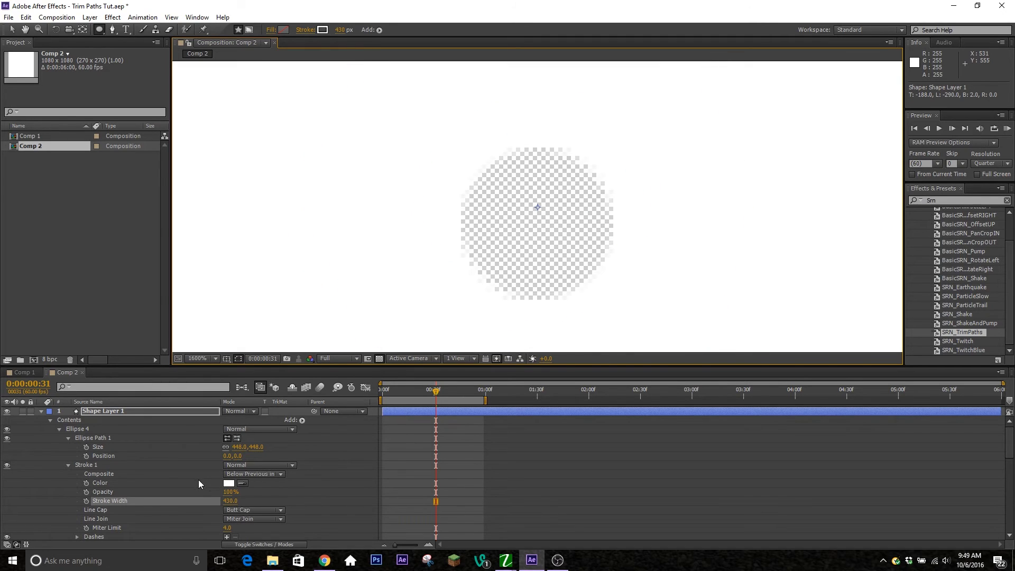
pyautogui.moveTo(239, 448); pyautogui.dragTo(239, 453)
# - Change Ellipse 4's stroke colour from white to light blue 9AB4FF
pyautogui.scroll(-8, 487, 261)
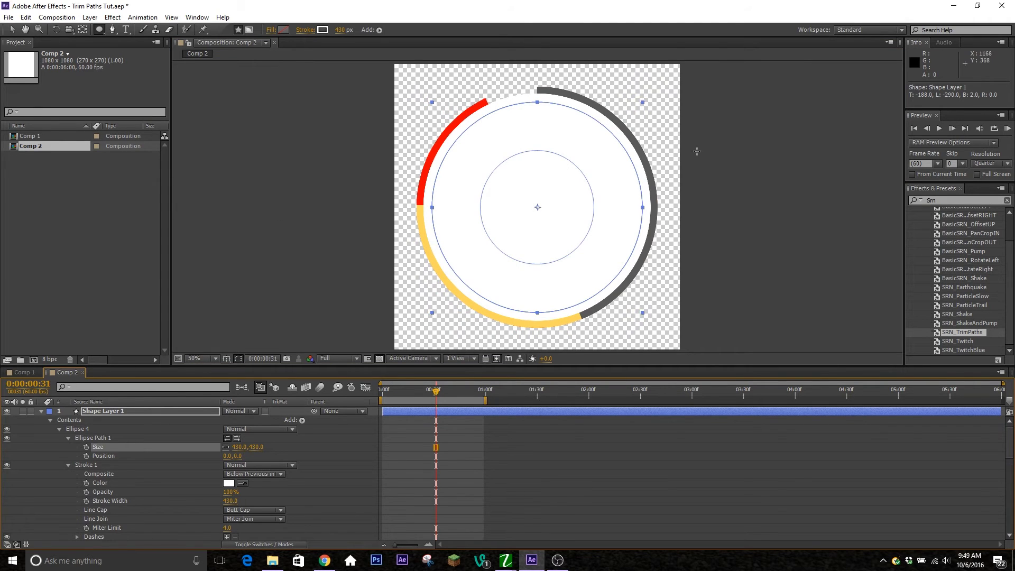
pyautogui.click(228, 483)
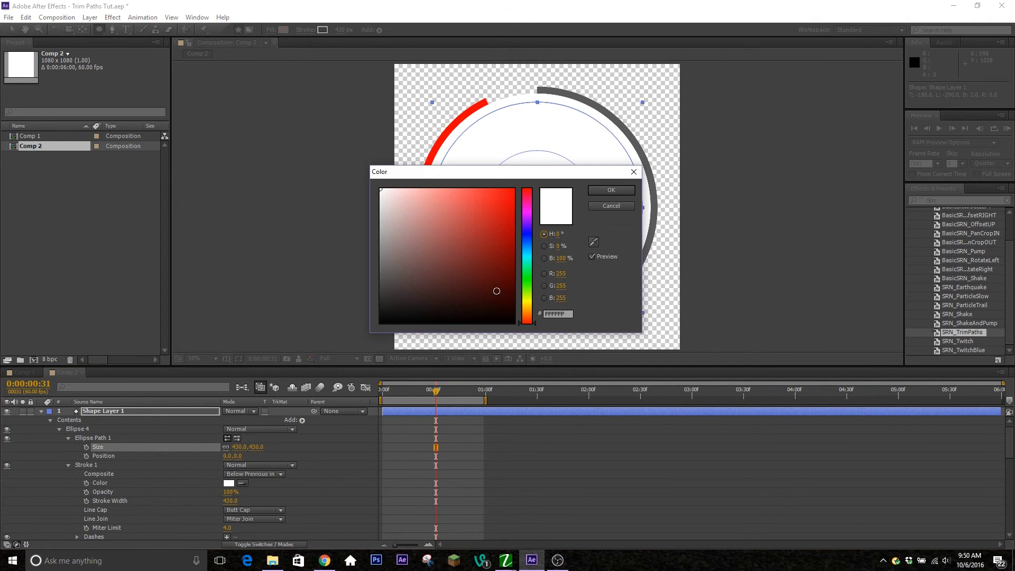
pyautogui.click(528, 285)
pyautogui.moveTo(434, 189); pyautogui.dragTo(433, 171)
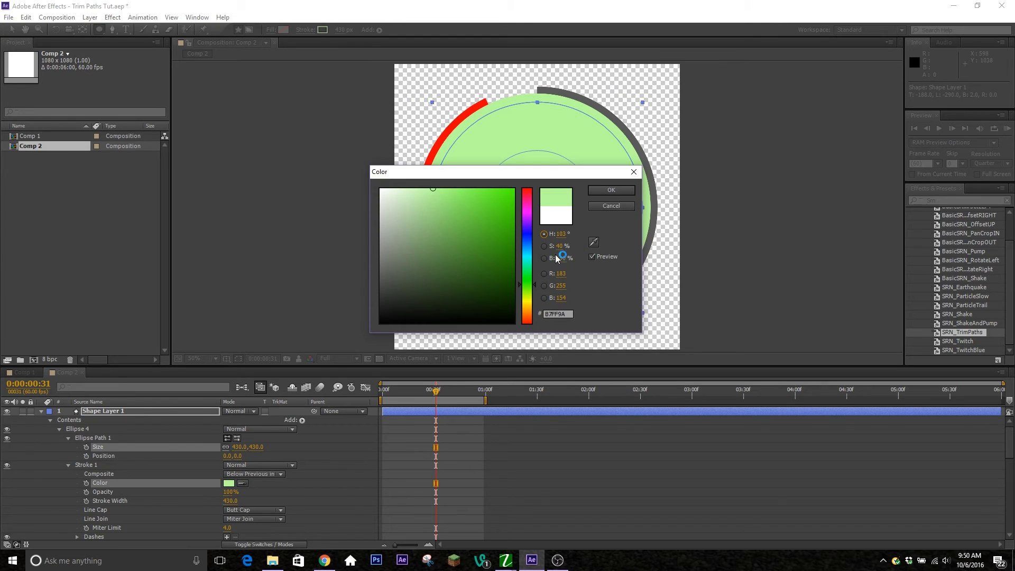
pyautogui.click(529, 239)
pyautogui.click(605, 192)
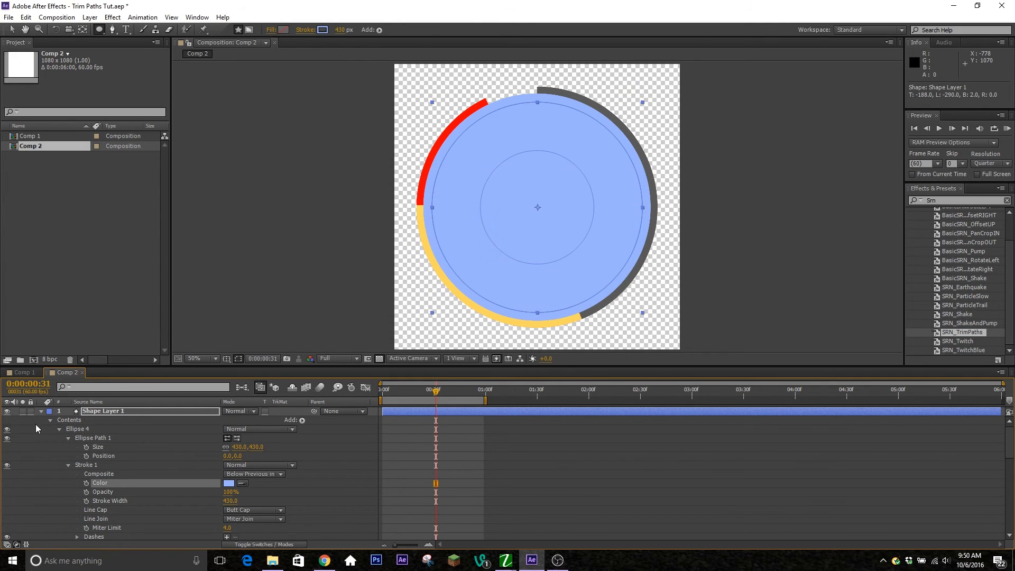
# - Add Trim Paths to Ellipse 4 and expose its Trim Paths properties
pyautogui.click(67, 438)
pyautogui.click(65, 445)
pyautogui.click(79, 429)
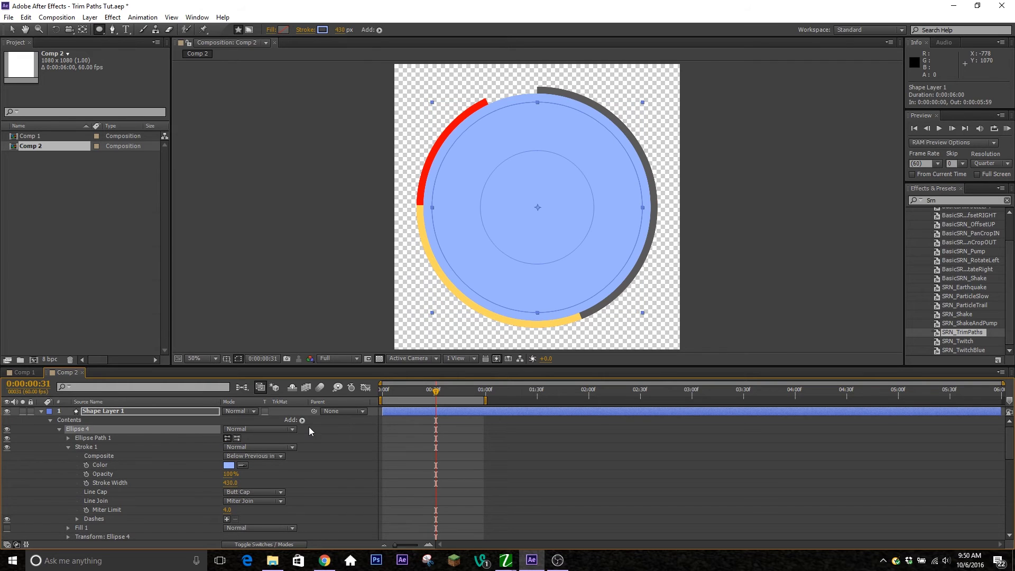
pyautogui.click(302, 420)
pyautogui.click(353, 363)
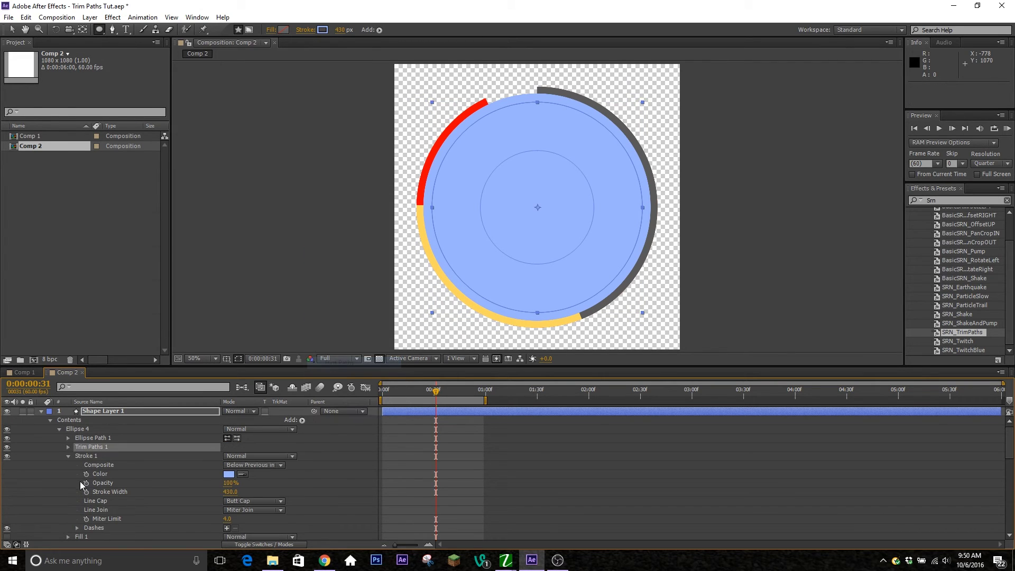
pyautogui.click(68, 456)
pyautogui.click(67, 447)
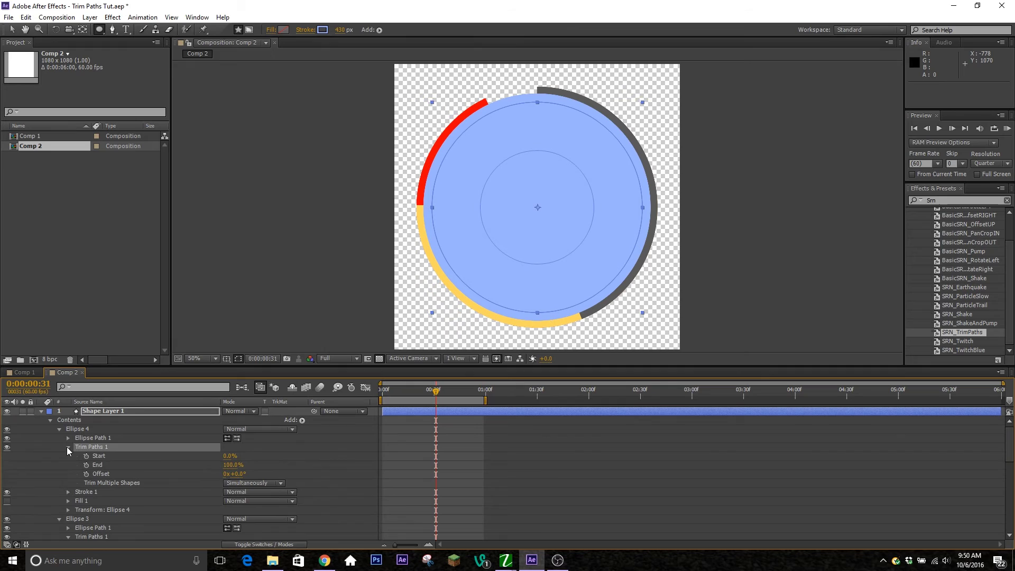
# - Keyframe the Trim Paths Start at 100% on the first frame
pyautogui.moveTo(435, 394); pyautogui.dragTo(340, 400)
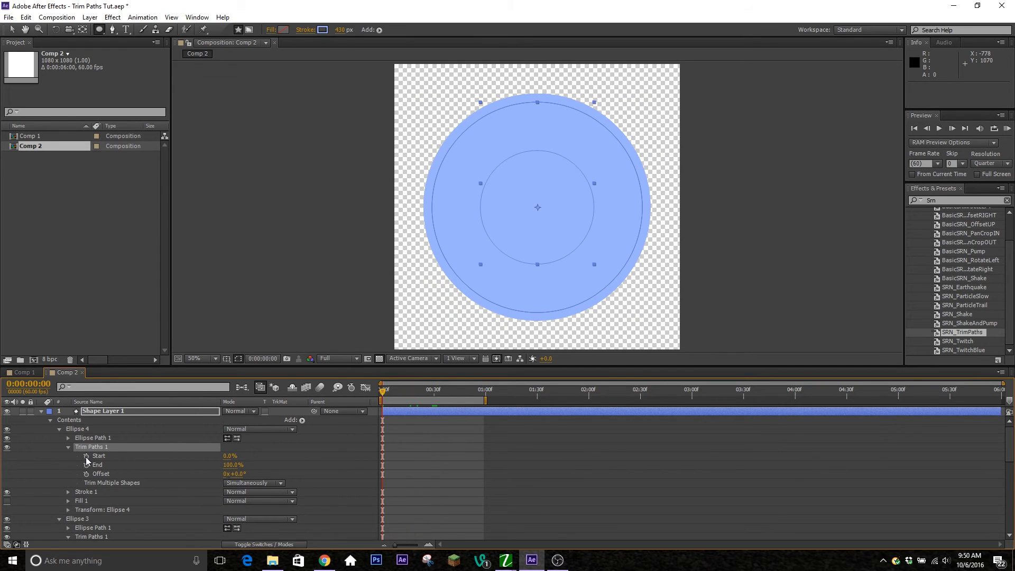
pyautogui.click(230, 456)
pyautogui.write('100')
pyautogui.press('Return')
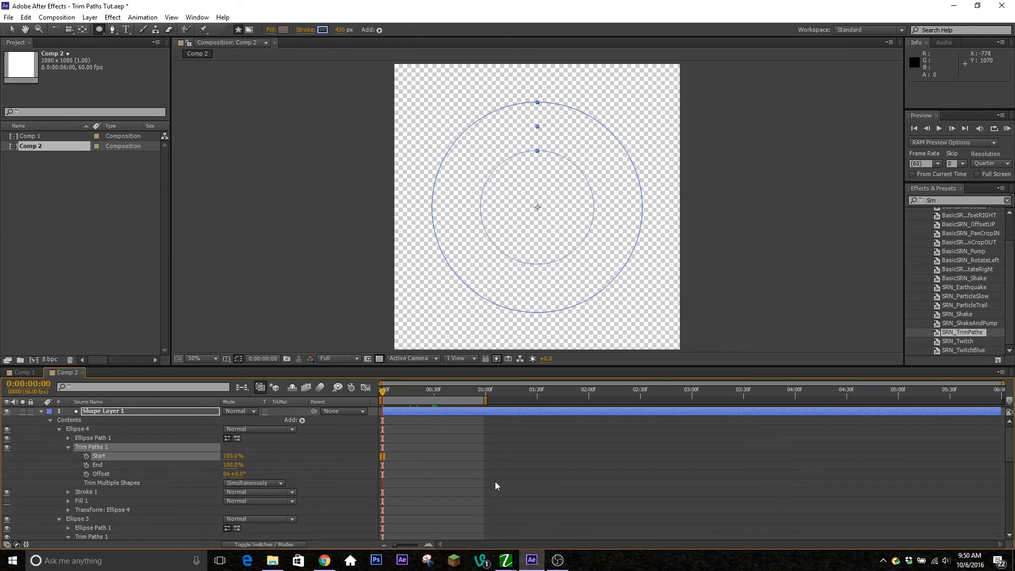
pyautogui.click(87, 457)
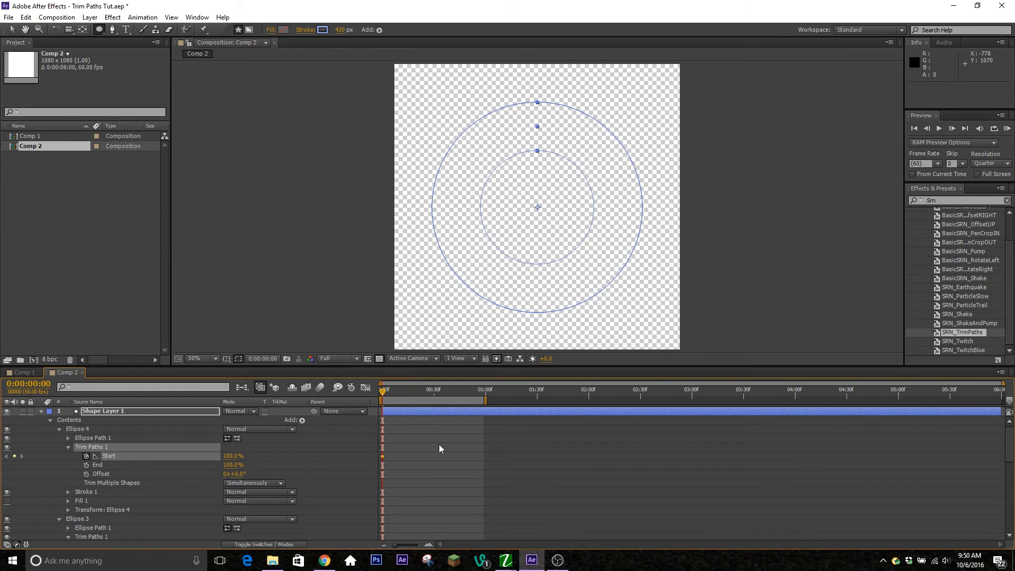
# - Keyframe Start at 0% at 0:00:00:34 and select both Start keyframes
pyautogui.click(425, 393)
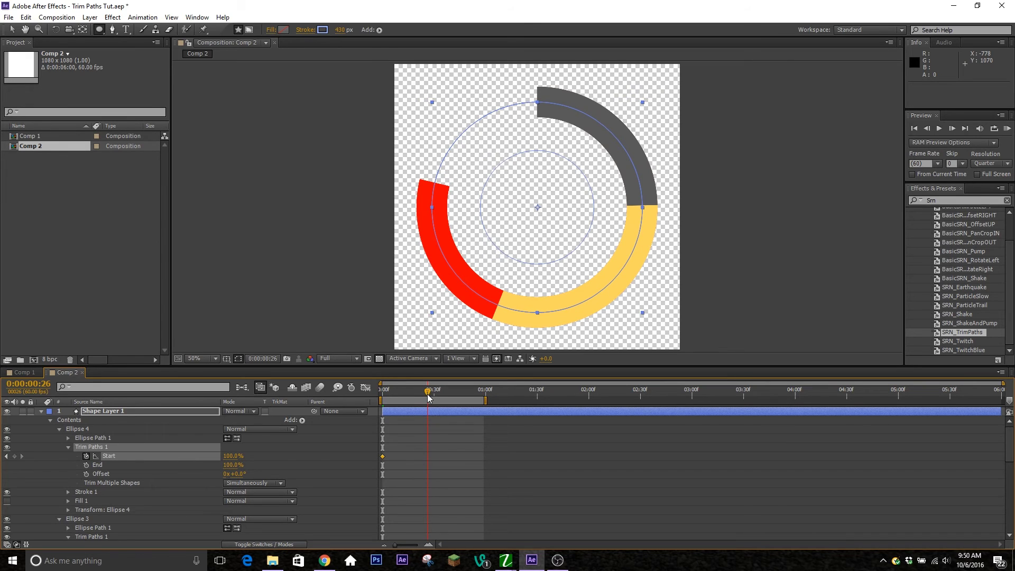
pyautogui.moveTo(429, 398); pyautogui.dragTo(441, 398)
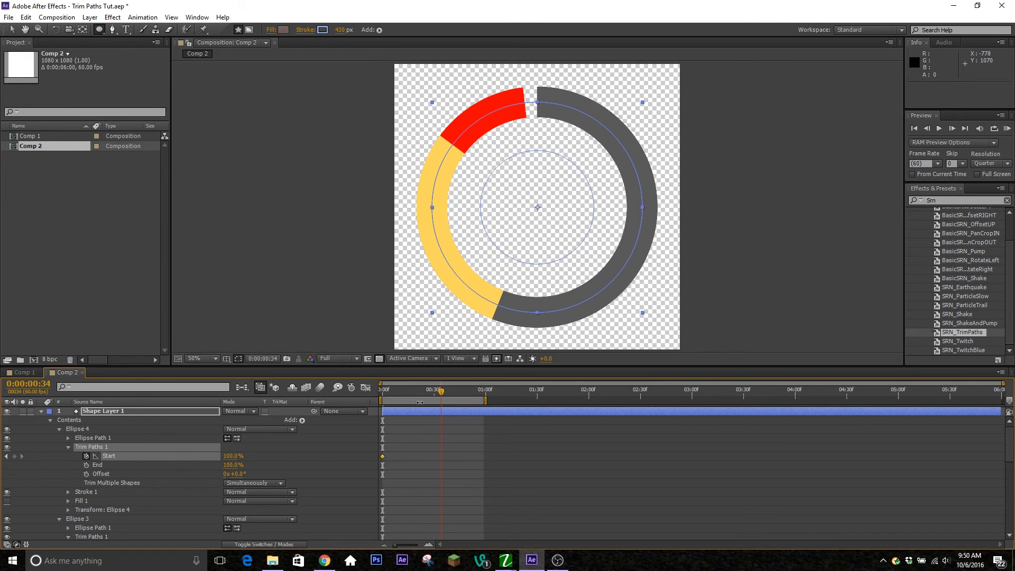
pyautogui.click(233, 457)
pyautogui.write('0')
pyautogui.press('Return')
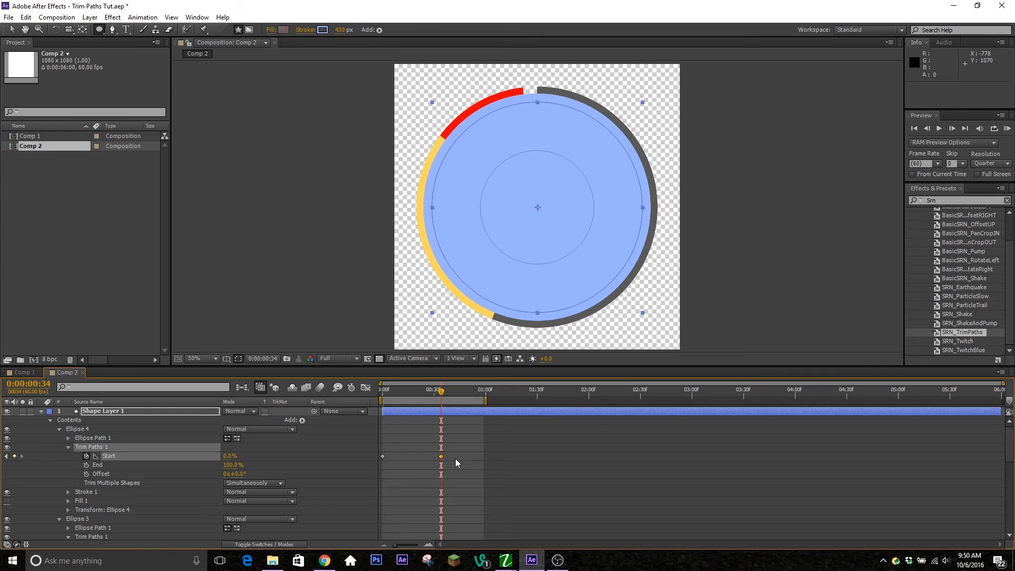
pyautogui.moveTo(456, 458); pyautogui.dragTo(357, 459)
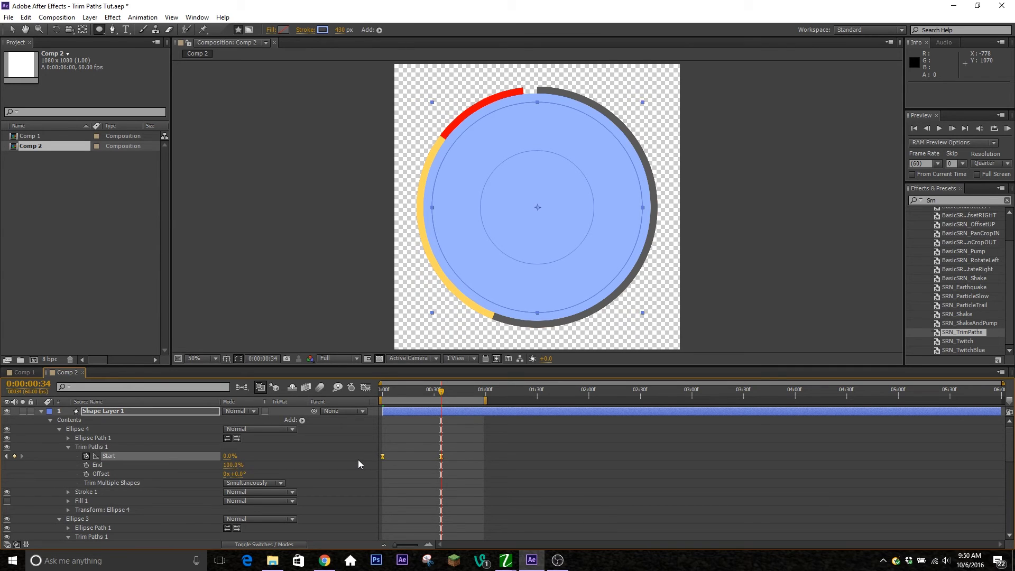
# - Collapse Ellipse groups 1–4 and extend the work area end to about 2:14
pyautogui.click(59, 429)
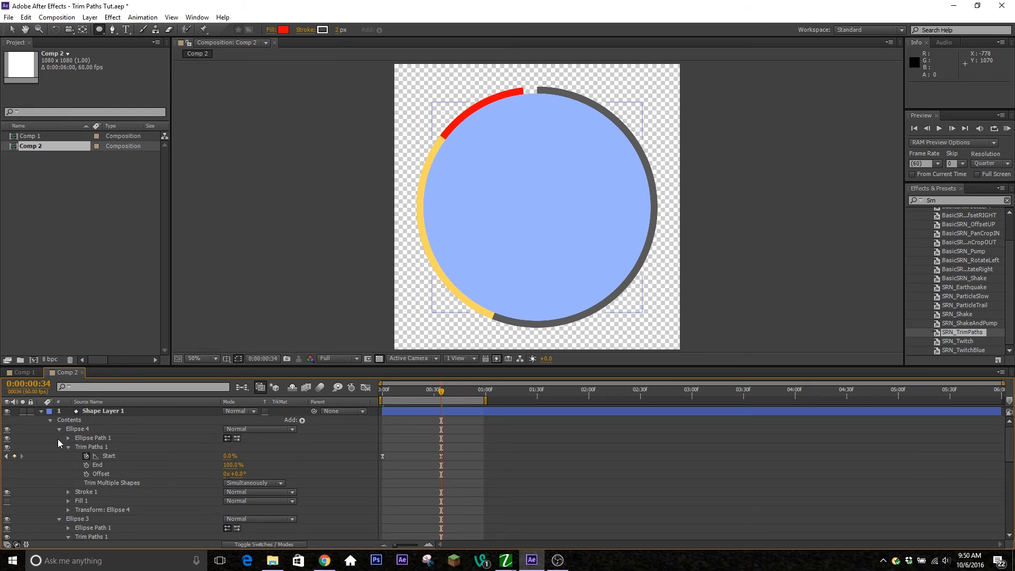
pyautogui.click(58, 440)
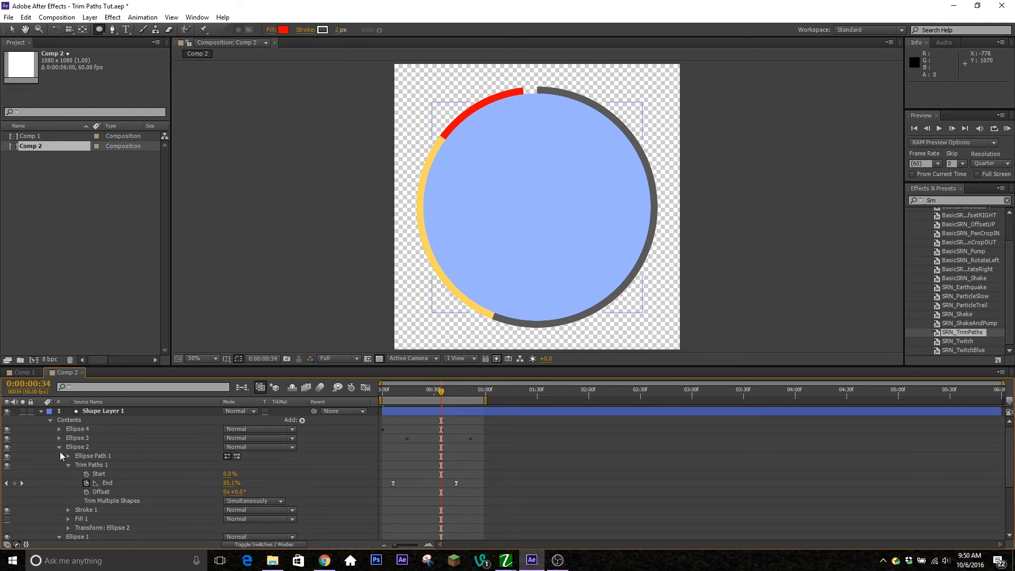
pyautogui.click(59, 449)
pyautogui.click(59, 457)
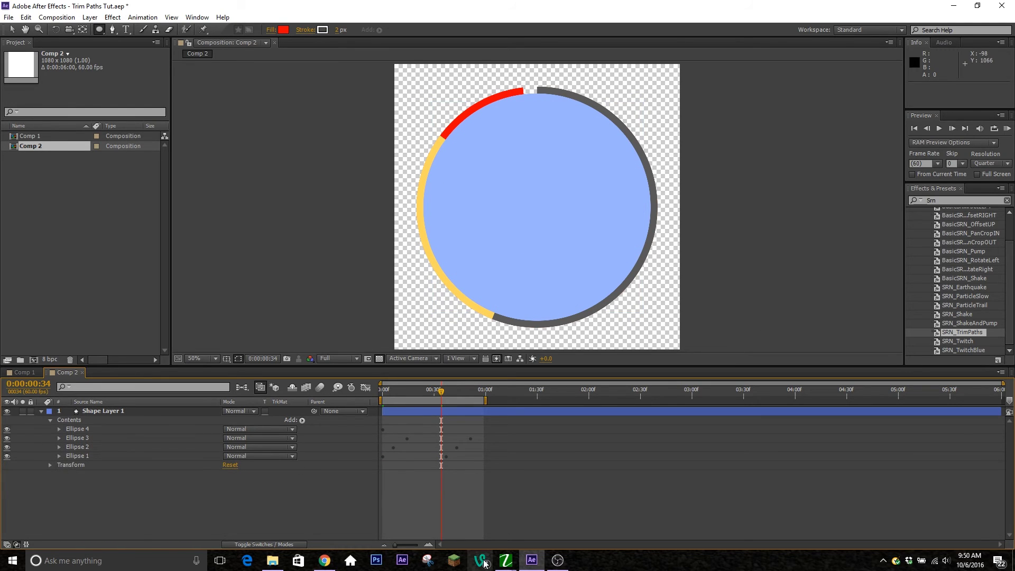
pyautogui.click(484, 401)
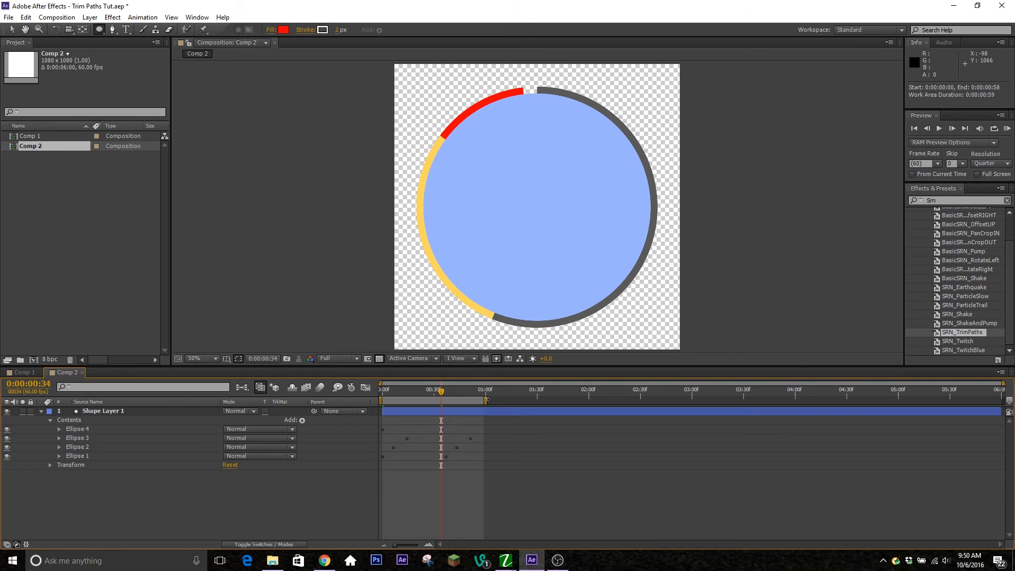
pyautogui.moveTo(485, 400); pyautogui.dragTo(616, 400)
# - Move Ellipse 4 below Ellipse 1, show keyframed properties with U, and select the Start keyframes
pyautogui.moveTo(87, 427); pyautogui.dragTo(82, 460)
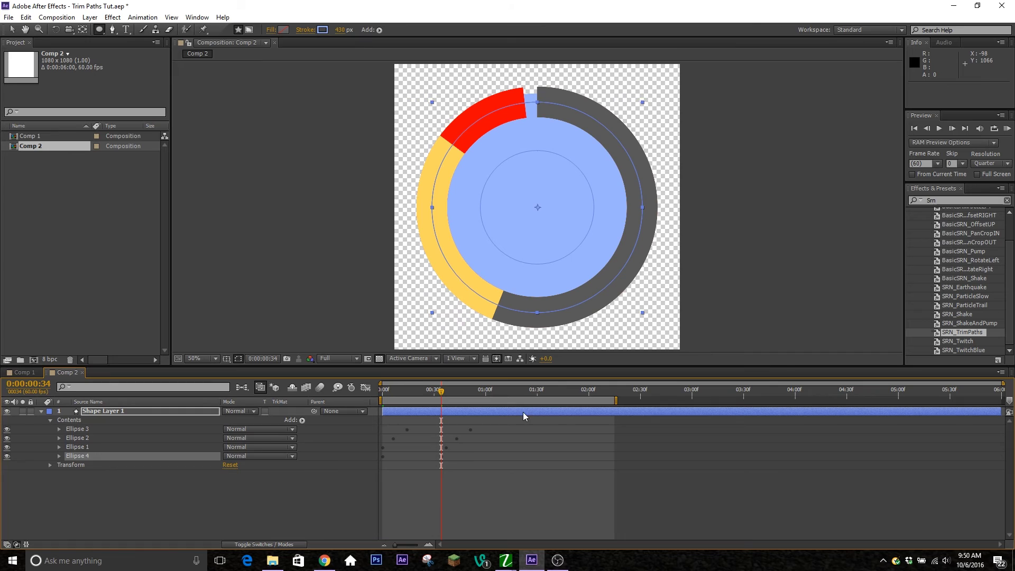
pyautogui.press('u')
pyautogui.moveTo(476, 450)
pyautogui.mouseDown()
pyautogui.moveTo(376, 449)
pyautogui.moveTo(478, 451)
pyautogui.mouseUp()
# - Shorten the work area to about 1:36, then preview and scrub the ring animation's timing
pyautogui.click(495, 459)
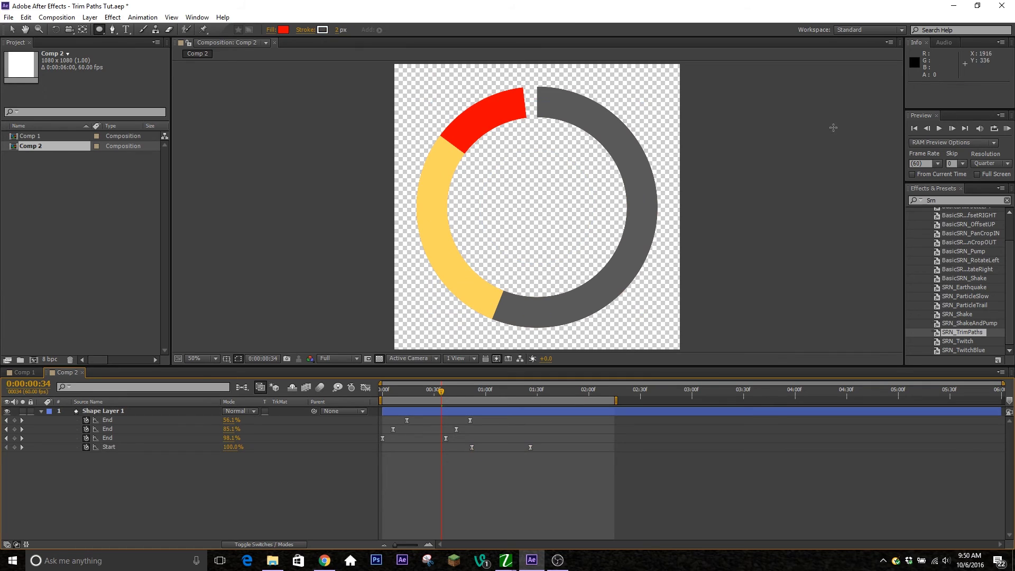
pyautogui.moveTo(618, 403); pyautogui.dragTo(551, 403)
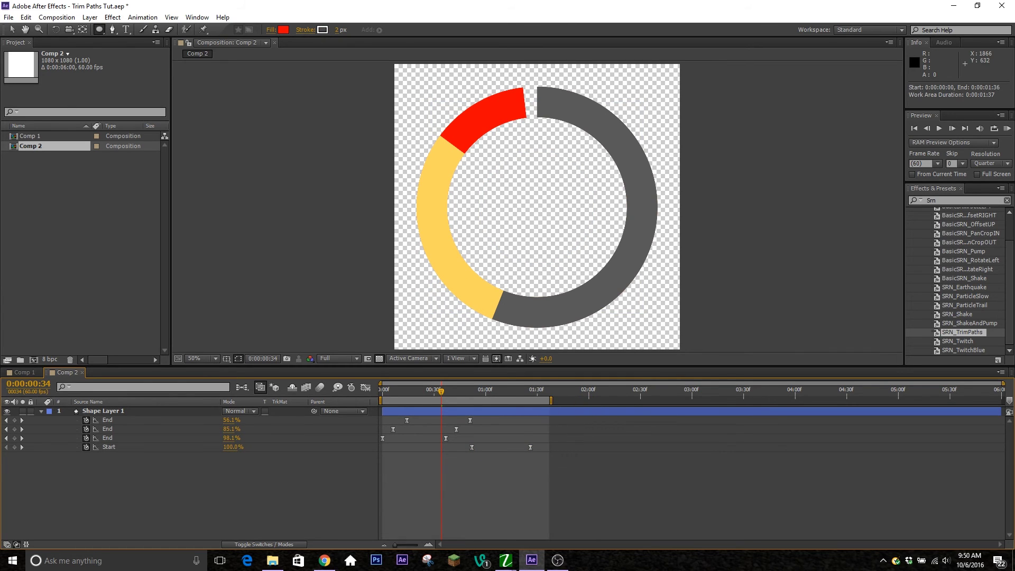
pyautogui.click(1007, 129)
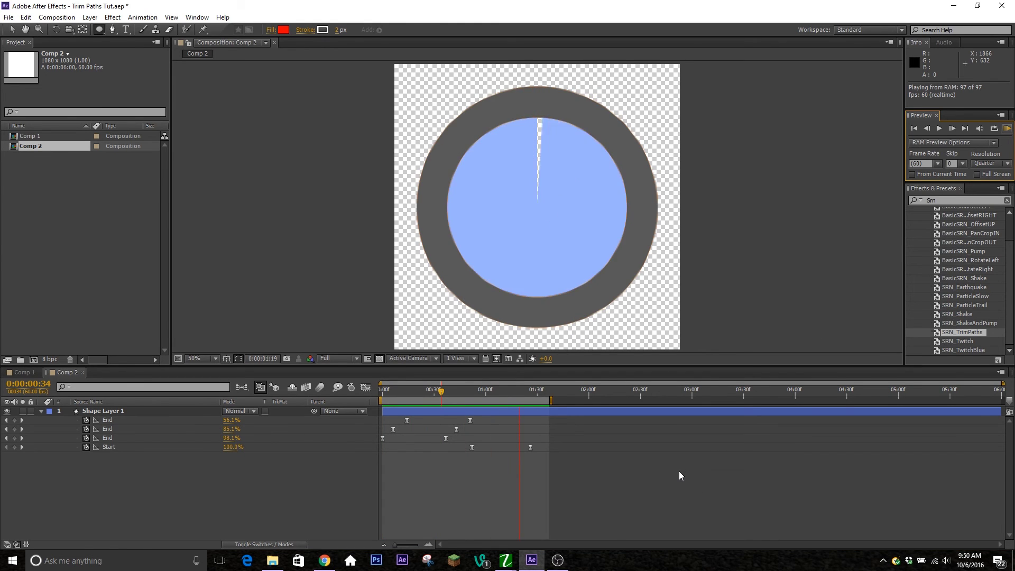
pyautogui.click(645, 462)
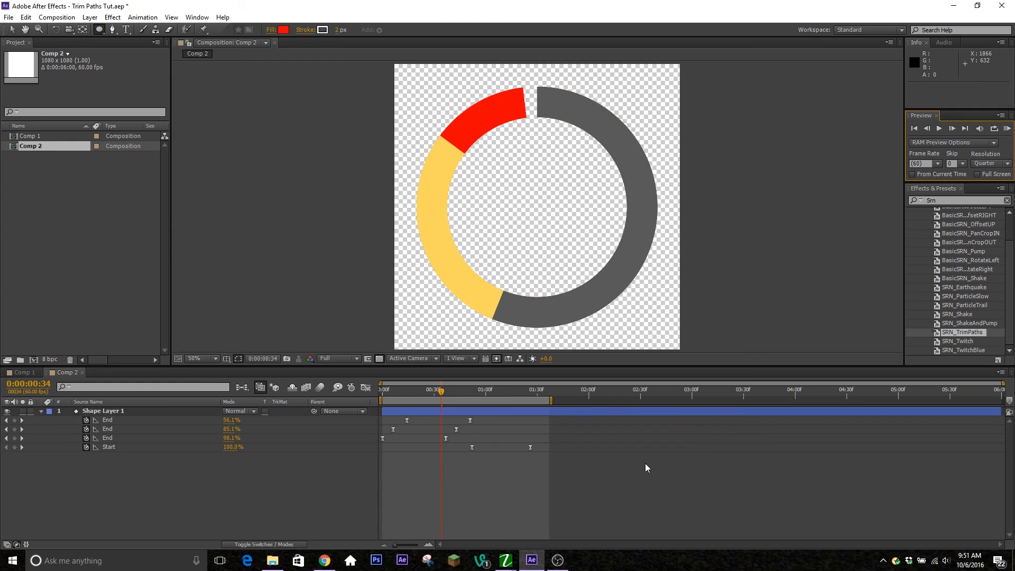
pyautogui.moveTo(429, 393); pyautogui.dragTo(472, 396)
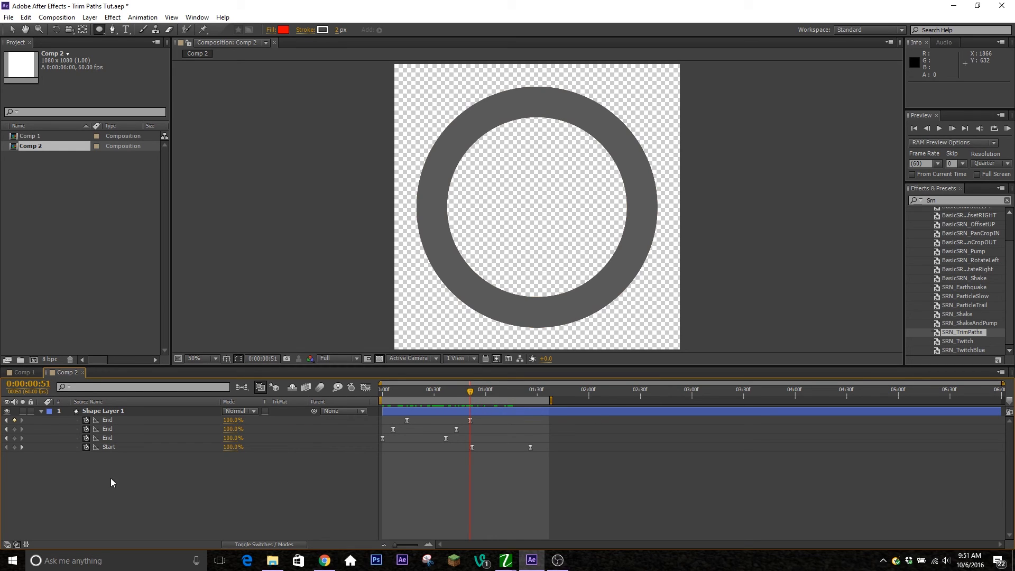
# - Add a new shape layer via Layer > New > Shape Layer, then hide and collapse Shape Layer 1
pyautogui.click(95, 20)
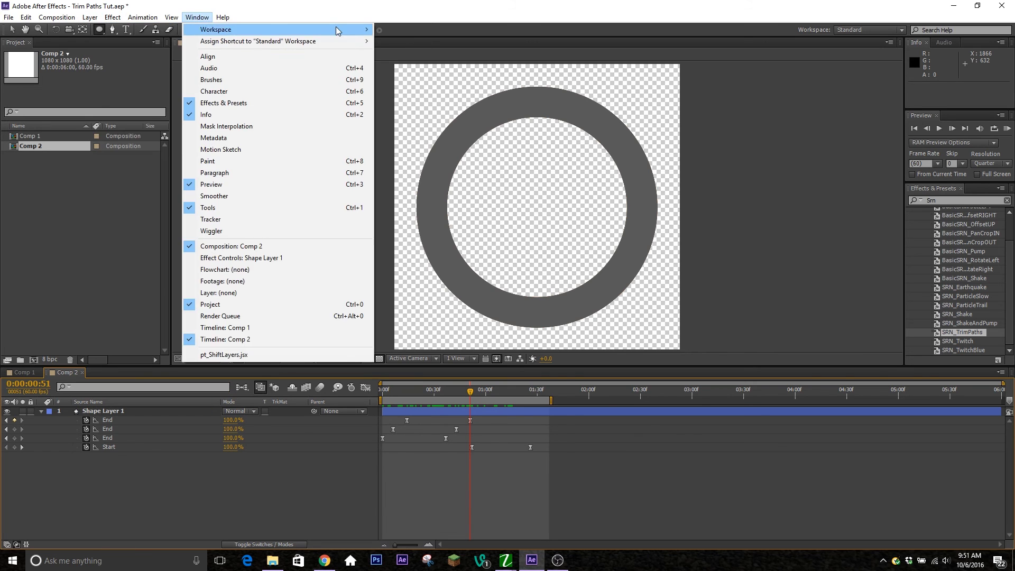
pyautogui.moveTo(75, 21)
pyautogui.moveTo(143, 31)
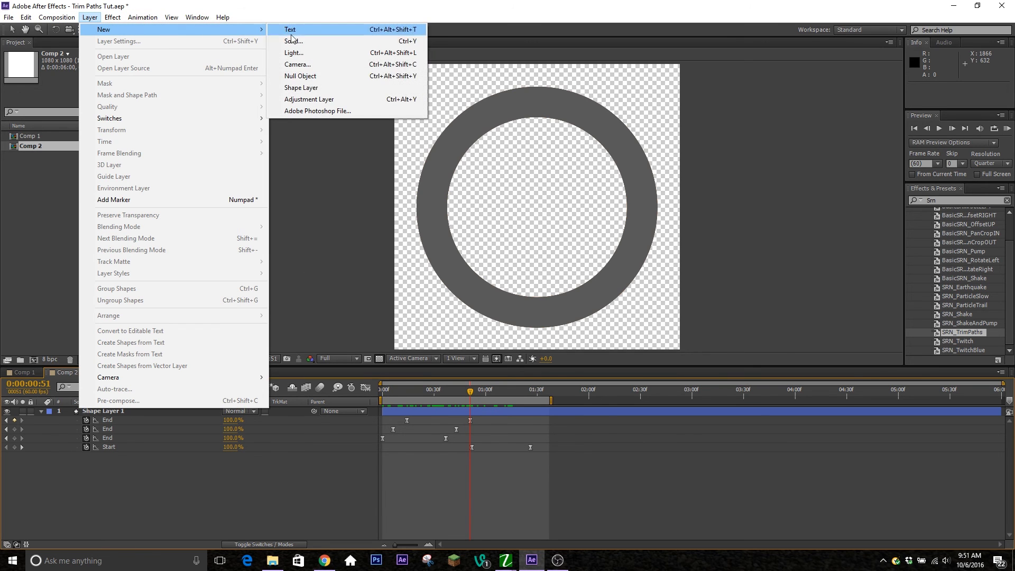
pyautogui.click(301, 88)
pyautogui.click(7, 421)
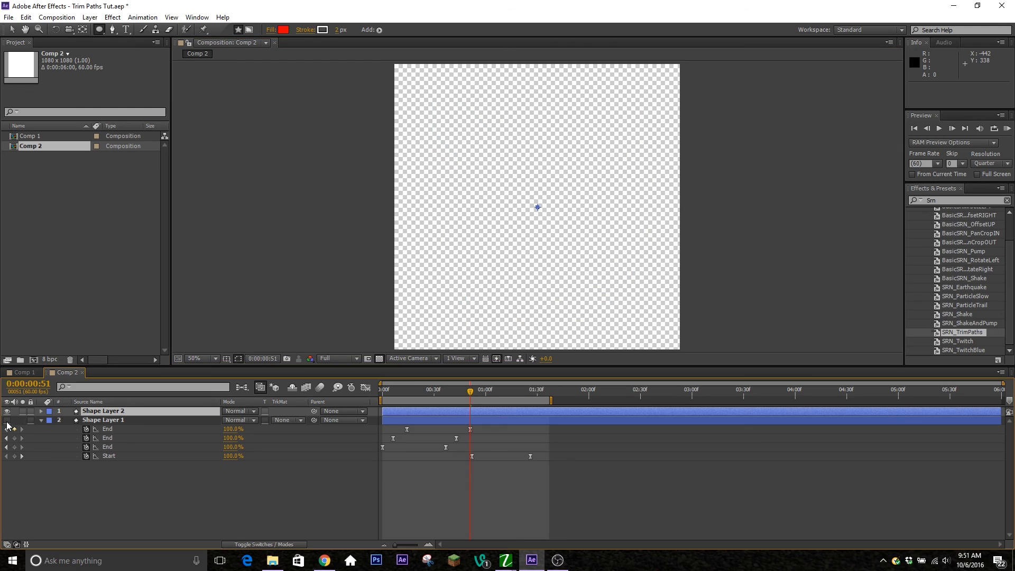
pyautogui.click(42, 420)
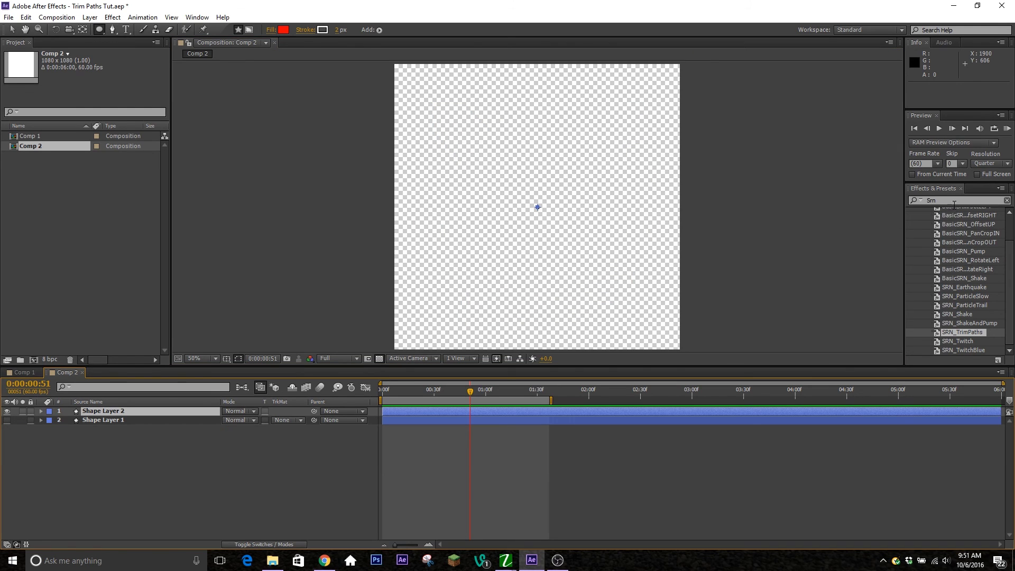
# - Apply the SRN_TrimPaths preset to Shape Layer 2, undo it, and drag it on again
pyautogui.moveTo(974, 332); pyautogui.dragTo(427, 391)
pyautogui.click(447, 370)
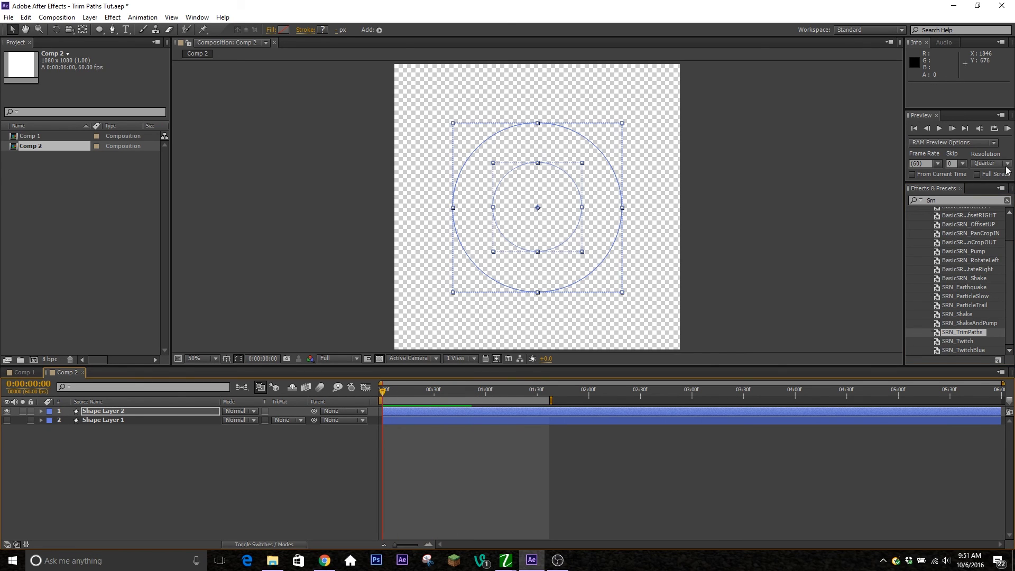
pyautogui.hotkey('ctrl', 'z')
pyautogui.moveTo(961, 336); pyautogui.dragTo(431, 384)
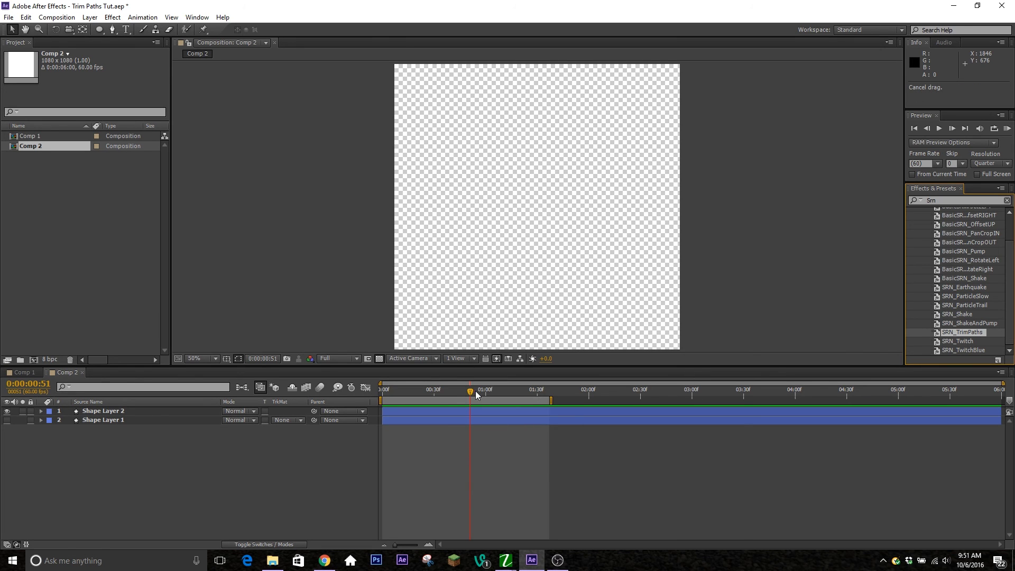
# - From the composition start, apply SRN_TrimPaths to Shape Layer 2 and preview the animated blue ring
pyautogui.click(381, 389)
pyautogui.moveTo(965, 336); pyautogui.dragTo(508, 412)
pyautogui.click(1008, 129)
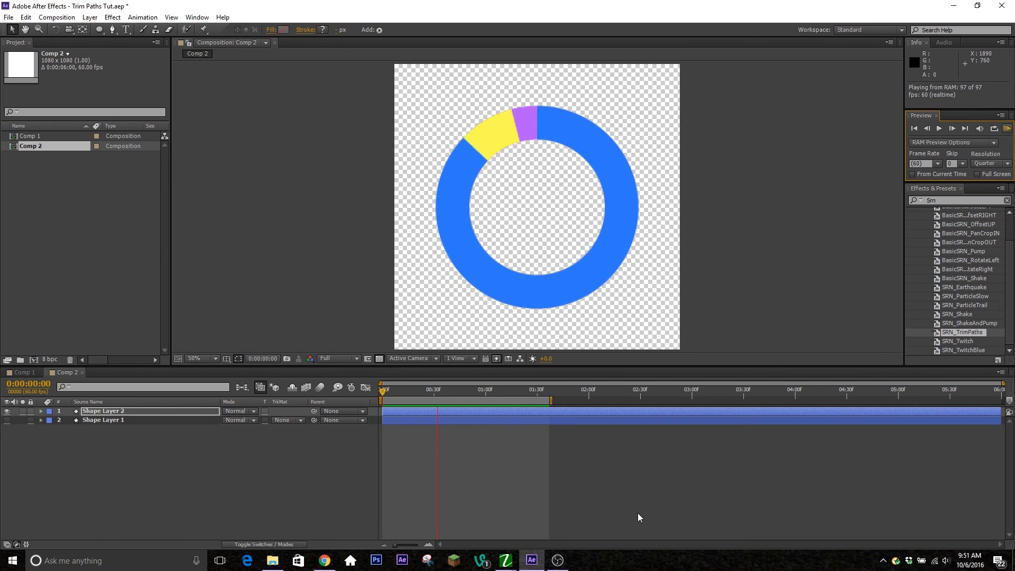
pyautogui.press('space')
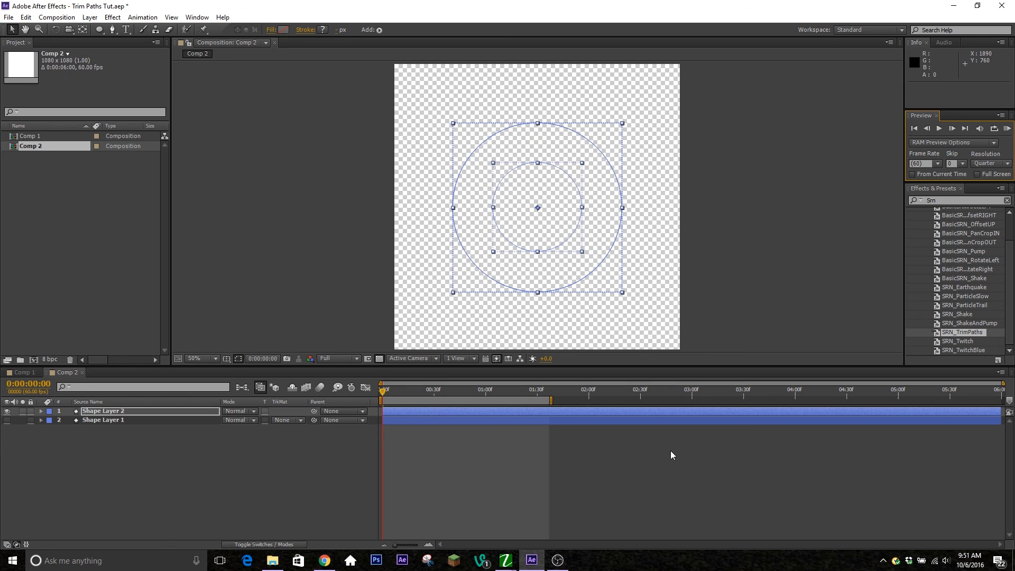